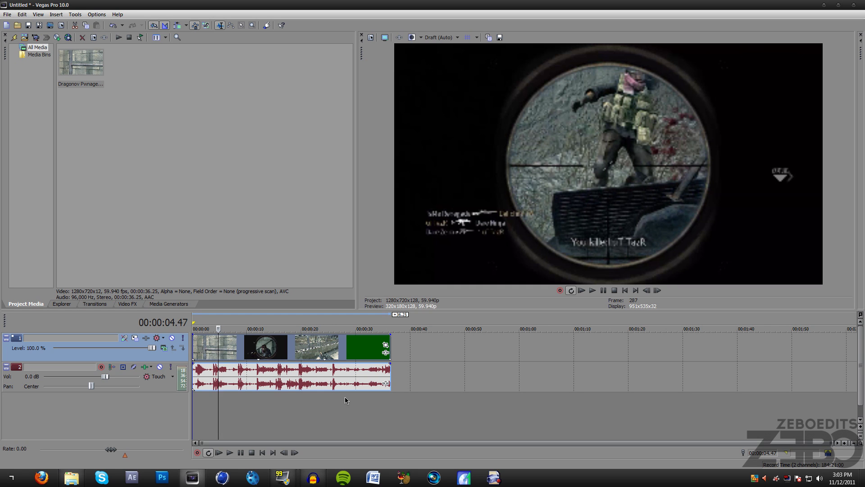
- Select the gameplay video event and switch on Disable Resample under Switches
left_click(213, 368)
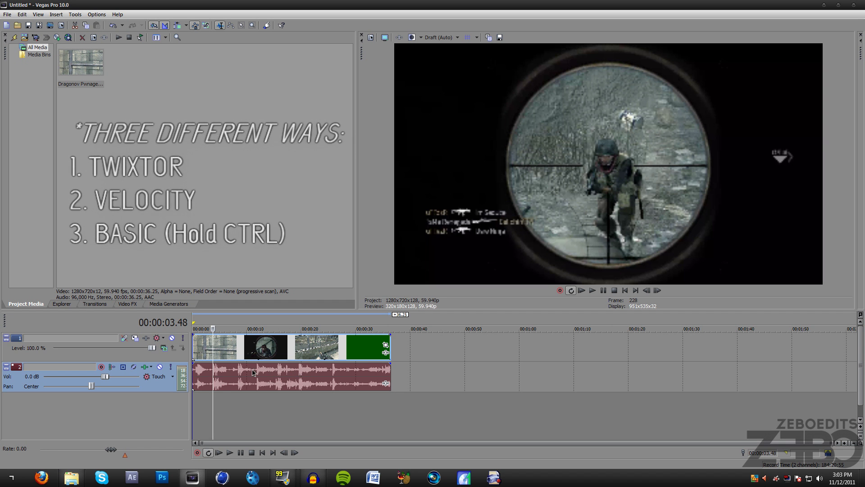
left_click(221, 356)
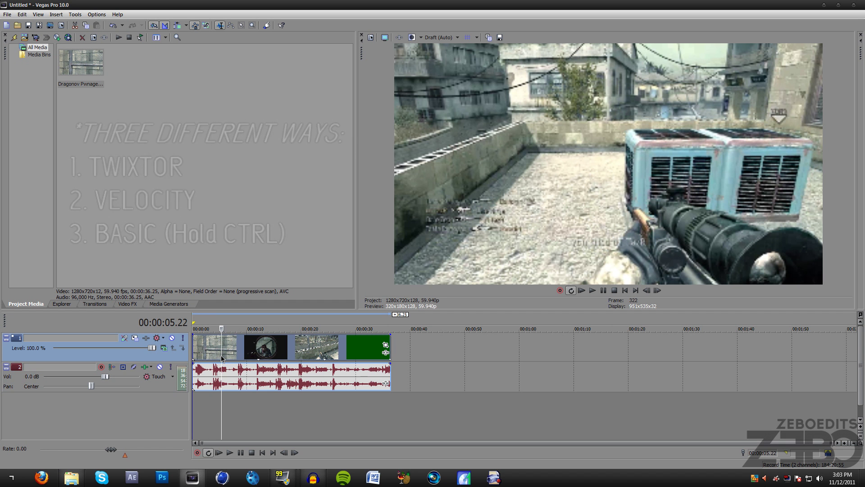
right_click(246, 357)
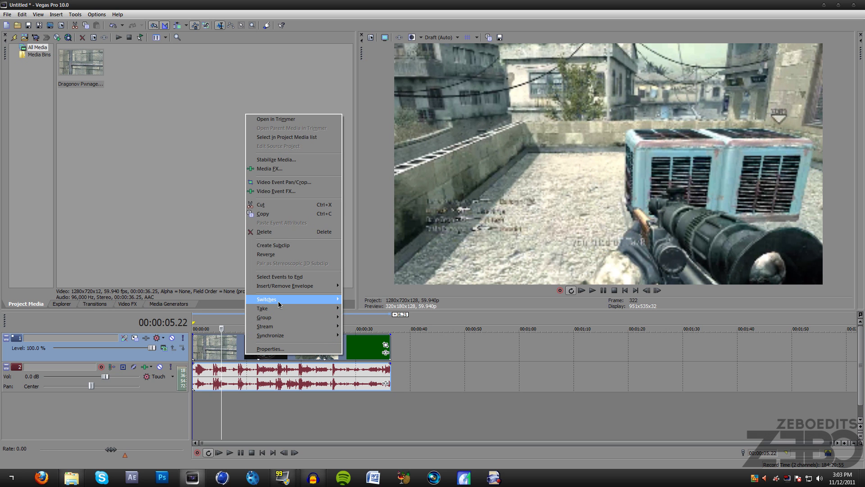
mouse_move(279, 304)
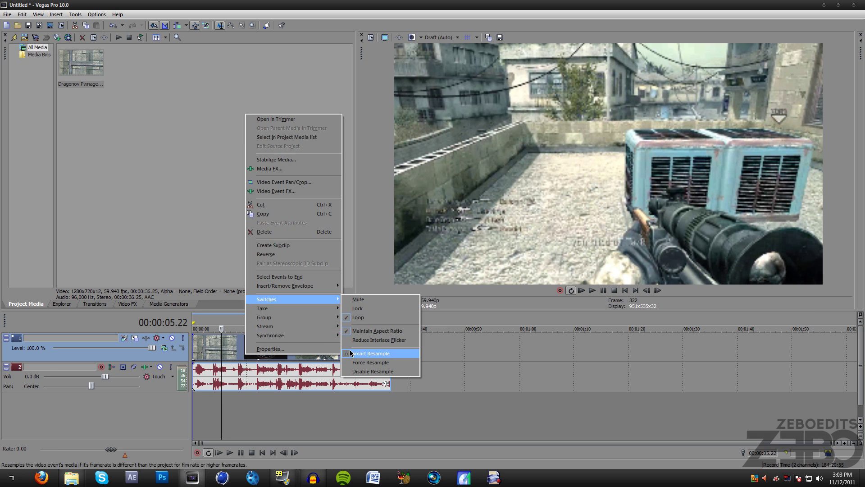
left_click(235, 355)
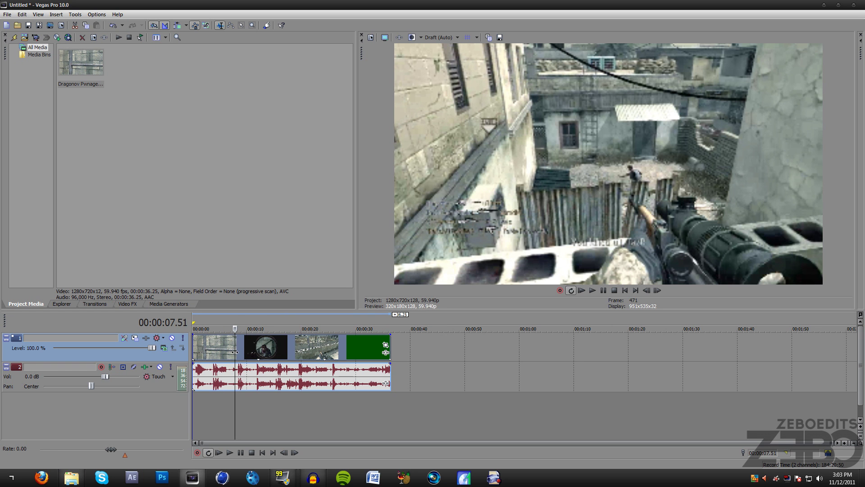
right_click(235, 351)
mouse_move(288, 296)
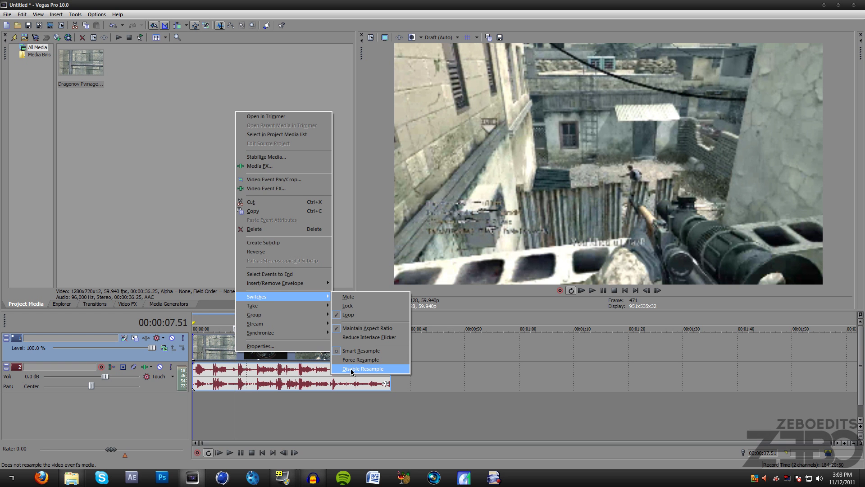
left_click(351, 368)
- Scrub the playhead from about 00:00:02.48 to 00:00:05.47, then to the scope shot
left_click(207, 355)
left_click(224, 355)
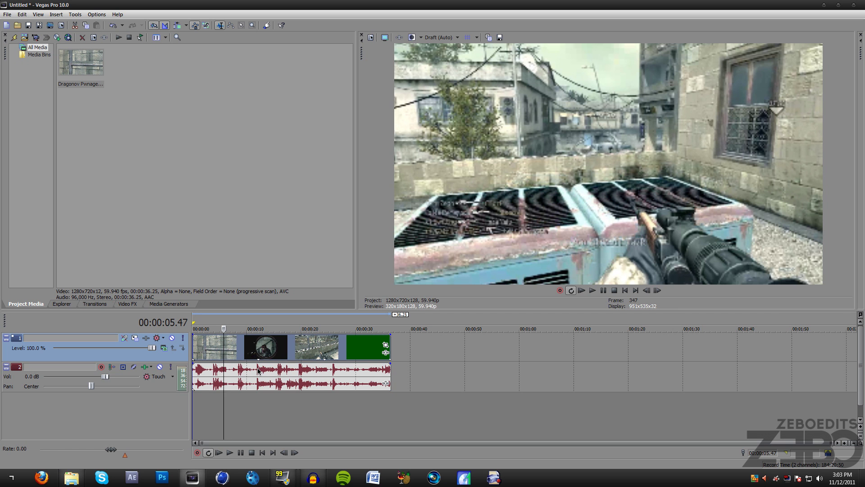
left_click(257, 368)
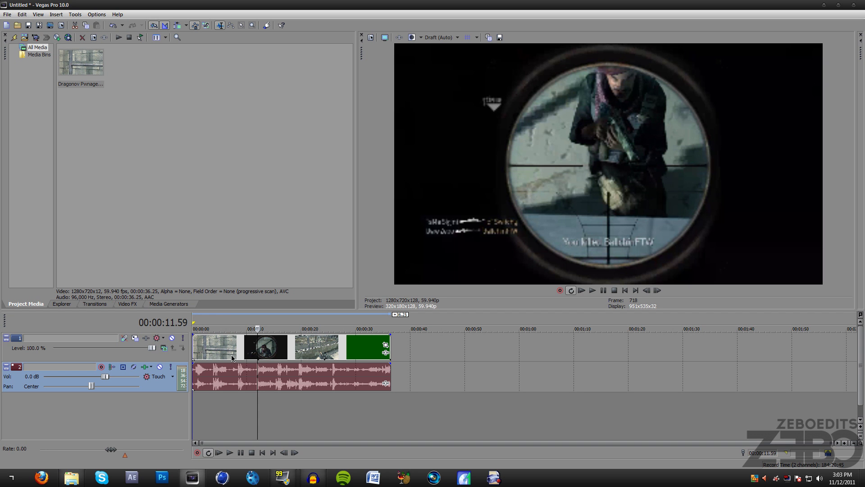
- Delete the clip's audio event and play back the timeline briefly
key("Delete")
left_click(211, 355)
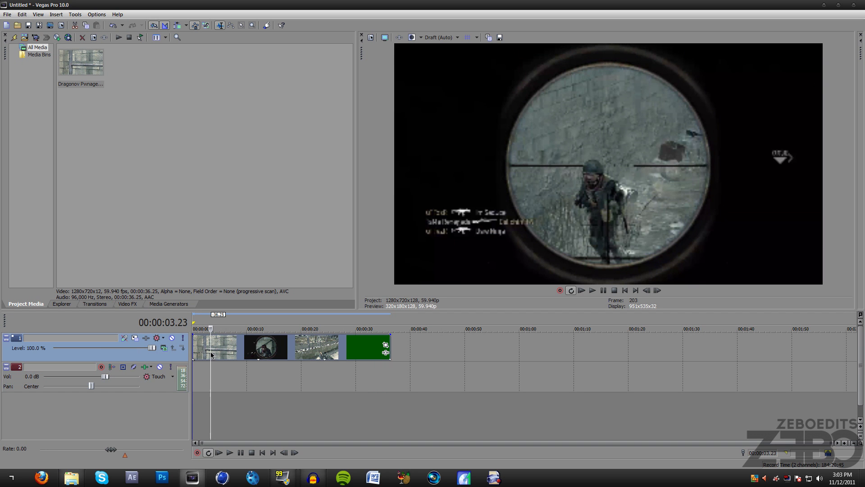
key("space")
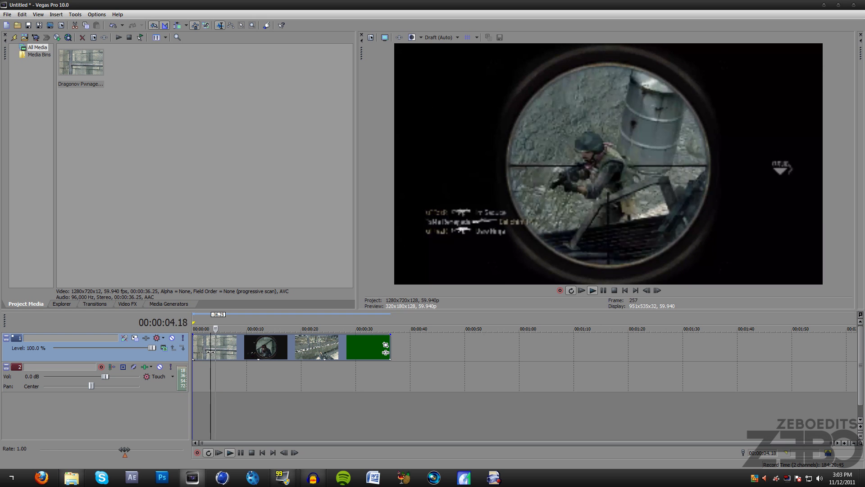
key("Return")
- Set preview quality to Preview (Auto) and check playback around 00:00:02.55
left_click(211, 352)
left_click(203, 351)
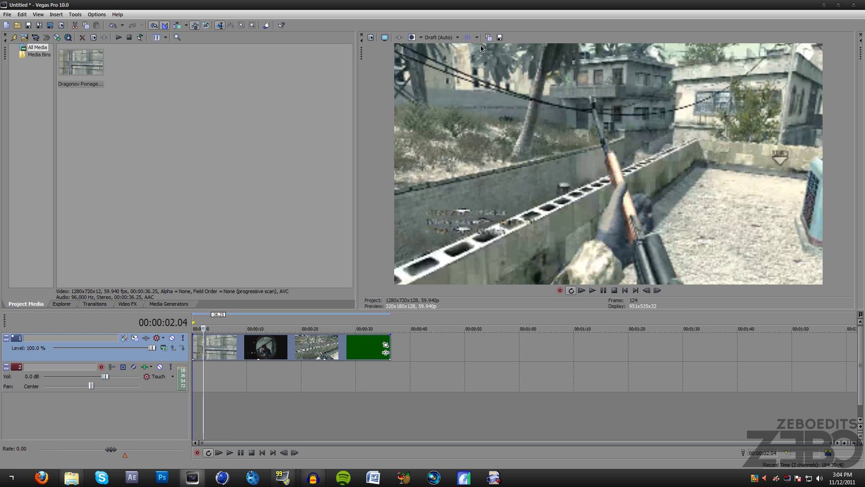
left_click(457, 37)
mouse_move(446, 55)
left_click(496, 56)
key("space")
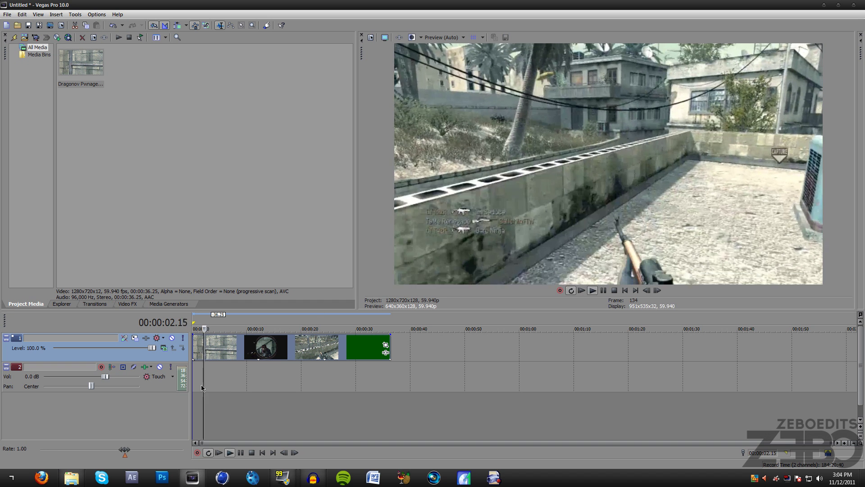
key("Return")
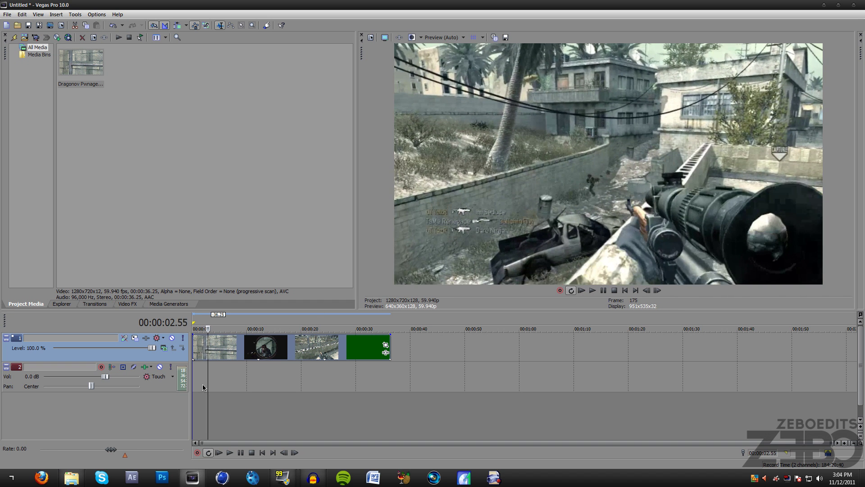
- Frame-step to 00:00:02.59 and split the video event there
key("Right")
key("Right")
key("Left")
key("Right")
key("Right")
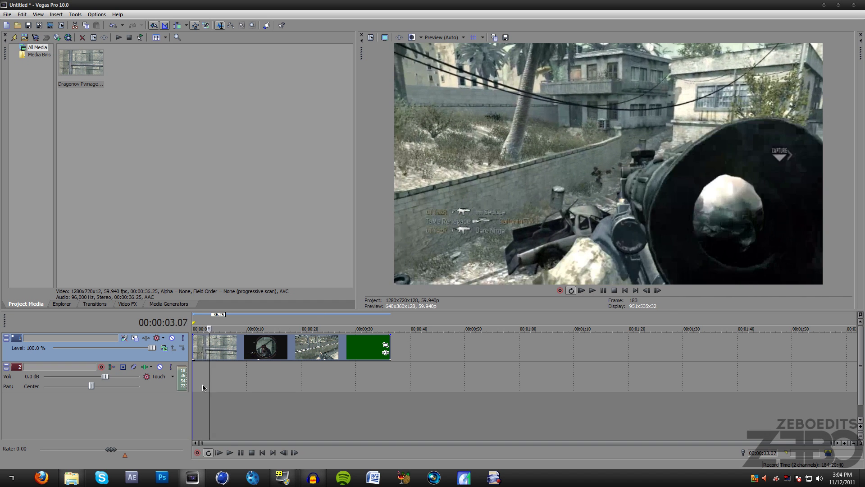
key("Left")
key("Left")
key("Right")
key("Right")
key("Left")
key("Left")
key("Left")
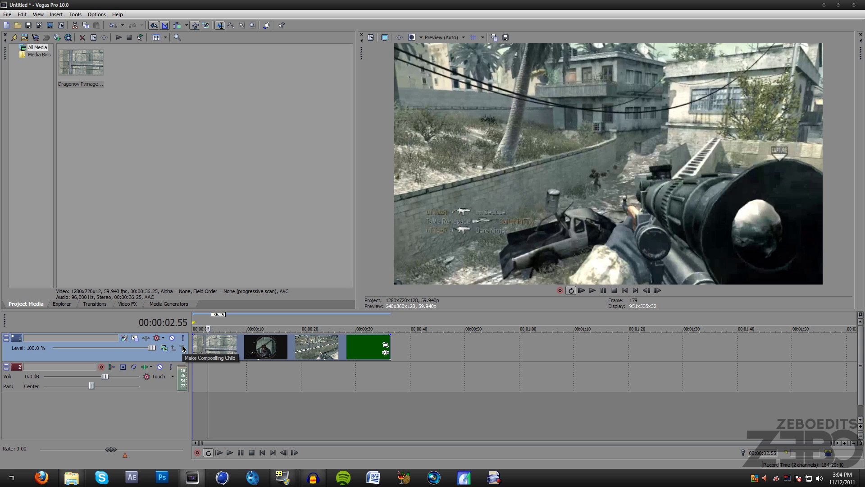
key("Right")
key("Right")
key("Left")
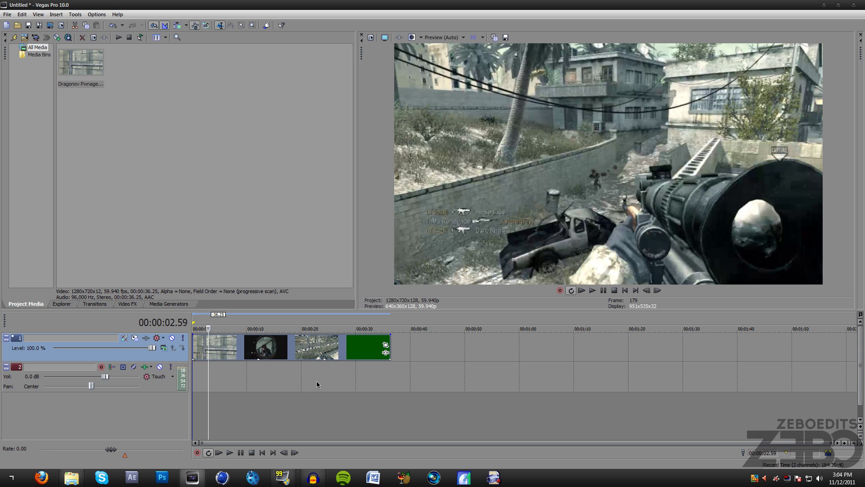
key("Right")
key("Left")
key("s")
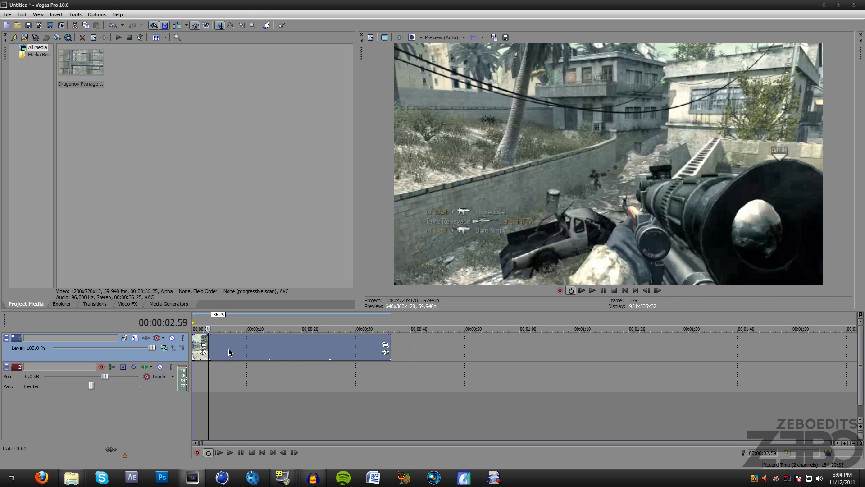
- Drop the Twixtor (Default) preset onto the first video event and set its Speed % to 1
left_click(123, 304)
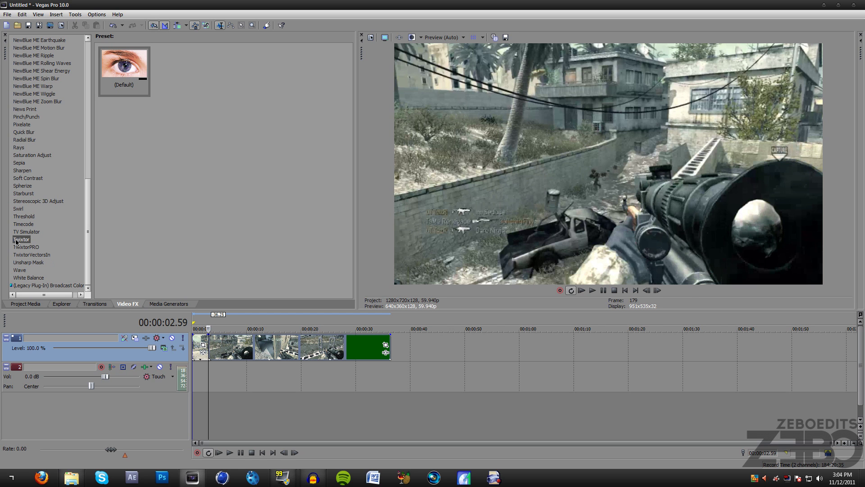
left_click_drag(130, 66, 221, 346)
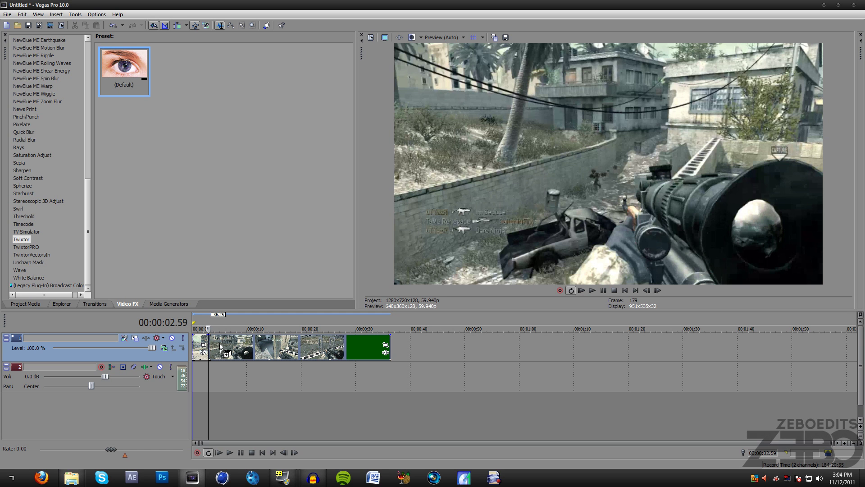
left_click_drag(220, 346, 220, 346)
left_click_drag(417, 165, 244, 183)
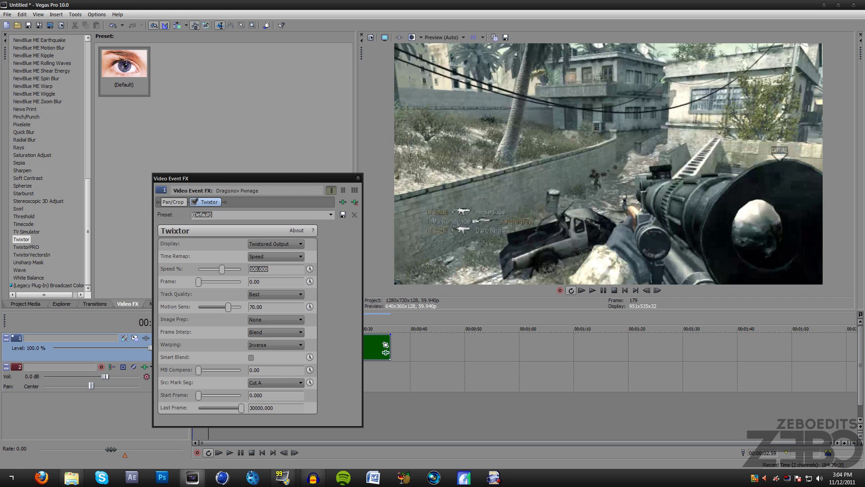
left_click_drag(286, 181, 431, 198)
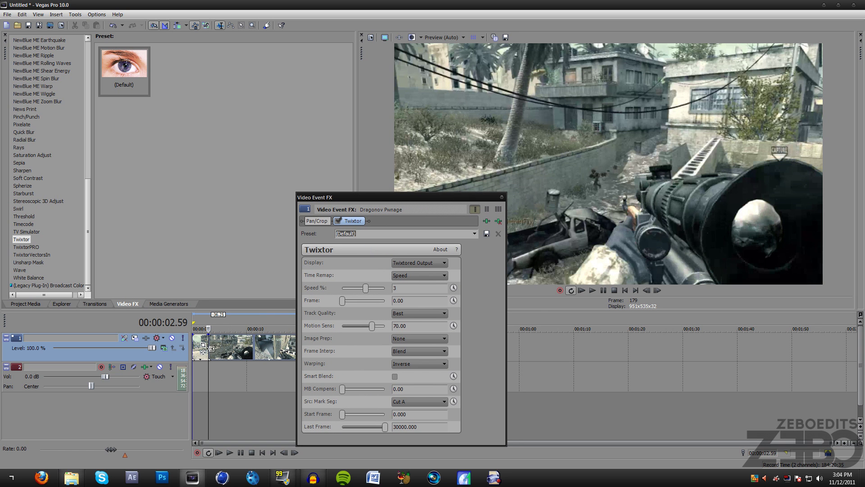
left_click_drag(373, 198, 288, 194)
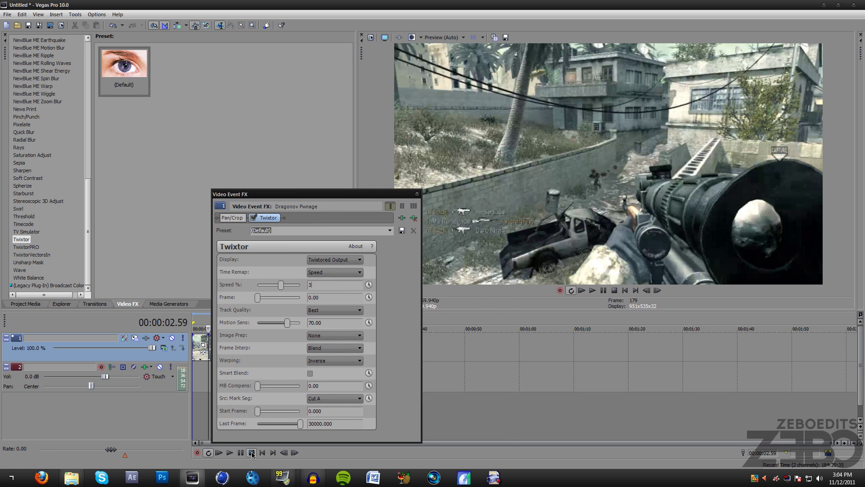
left_click_drag(336, 285, 264, 273)
key("Return")
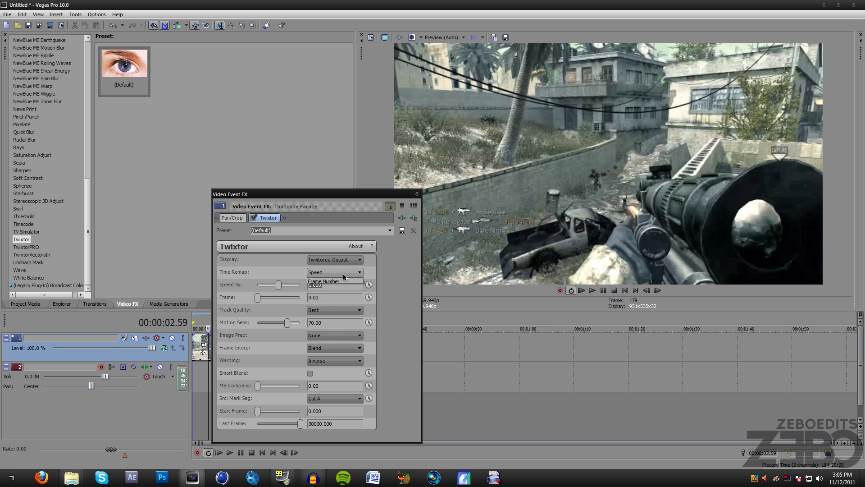
- Close the Twixtor settings, set preview quality to Draft (Auto), and widen the preview area
left_click(417, 195)
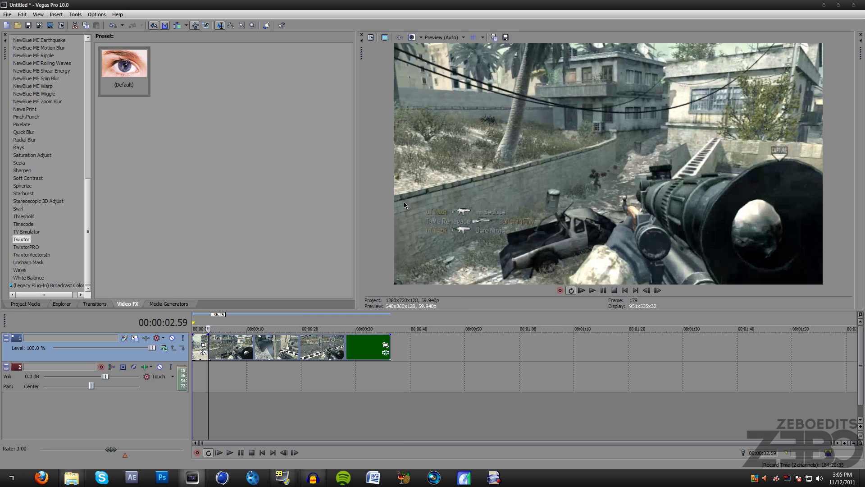
left_click(439, 38)
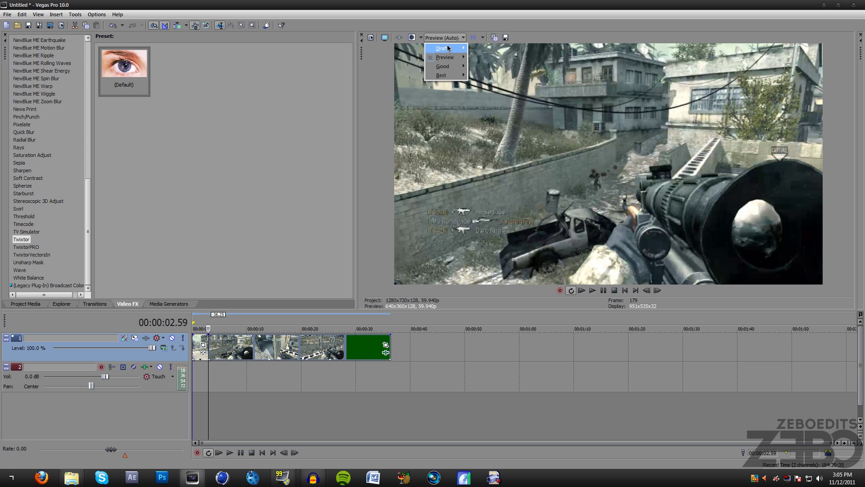
left_click(473, 50)
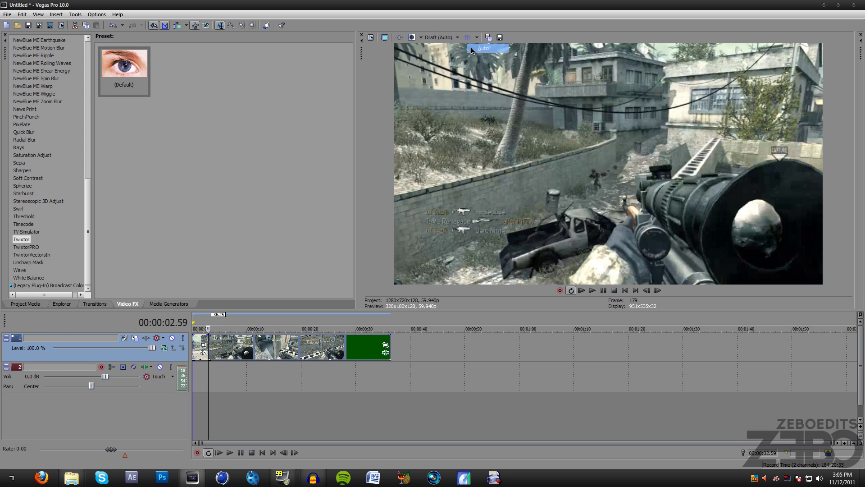
left_click(195, 326)
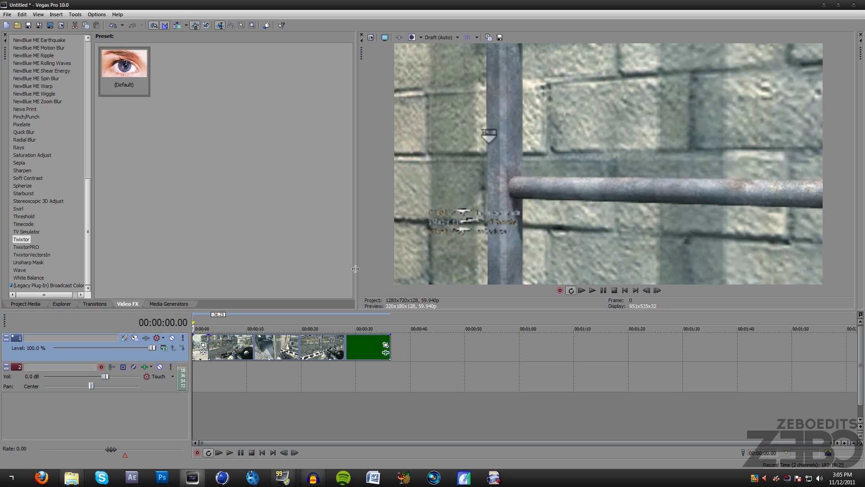
left_click_drag(356, 267, 314, 262)
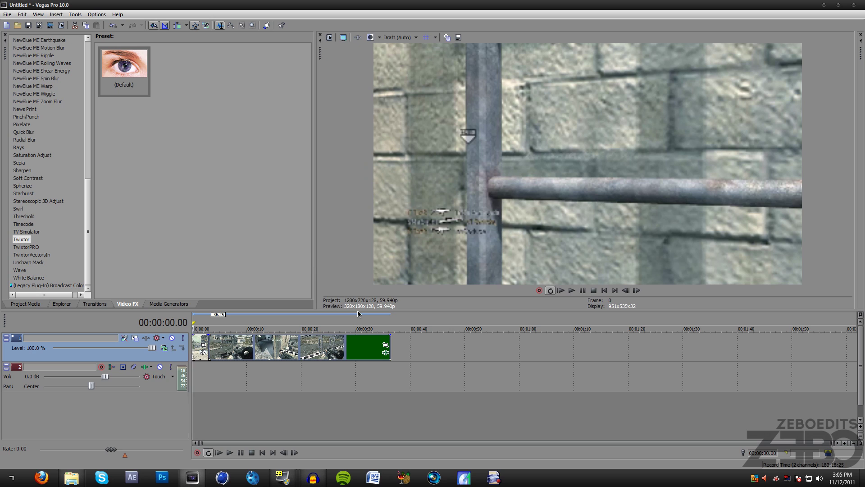
- Replay the slow-motion ramp from 2.59 to 7.30 several times
key("space")
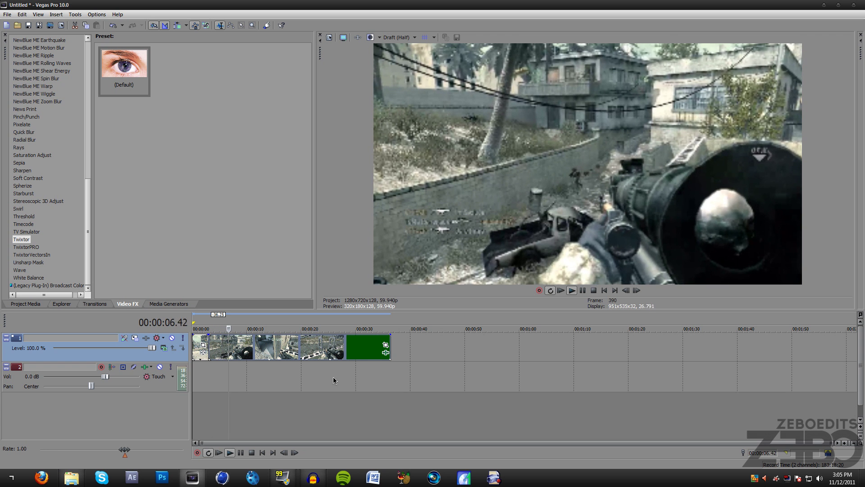
key("Return")
left_click(208, 346)
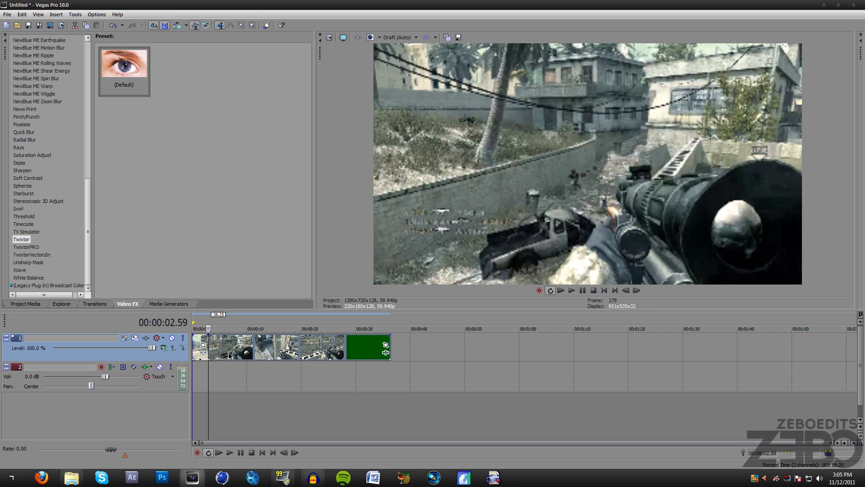
key("space")
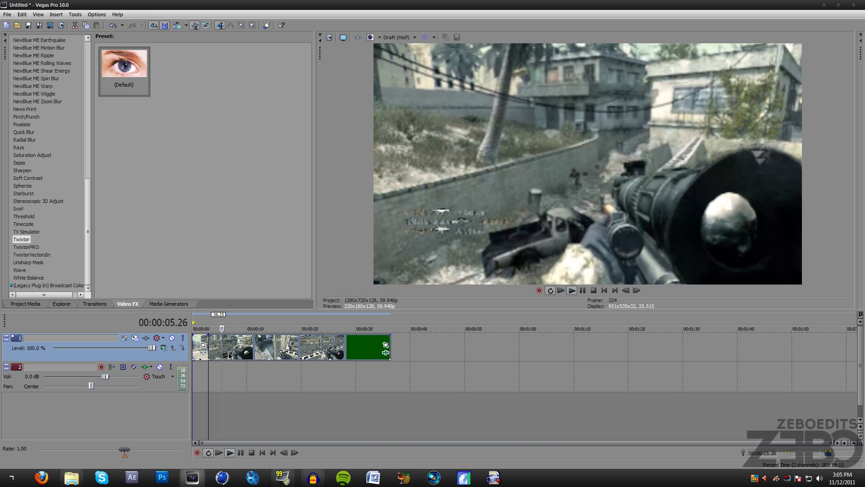
key("Return")
left_click(207, 349)
key("space")
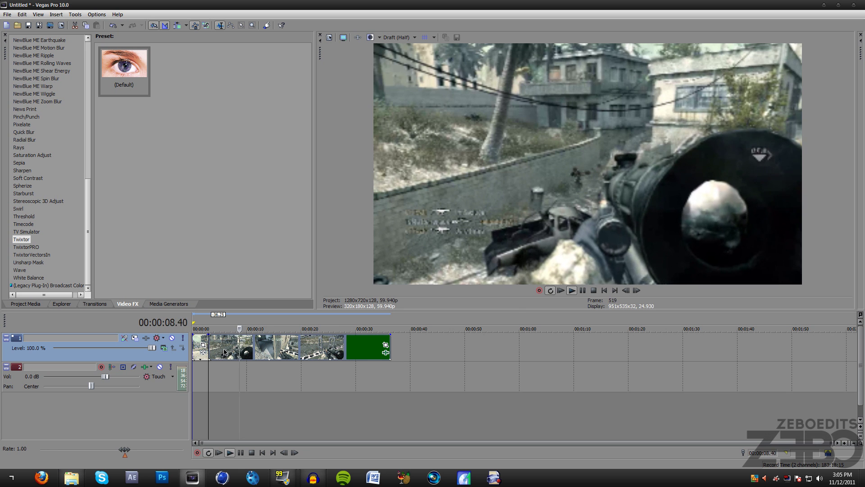
key("Return")
left_click(209, 350)
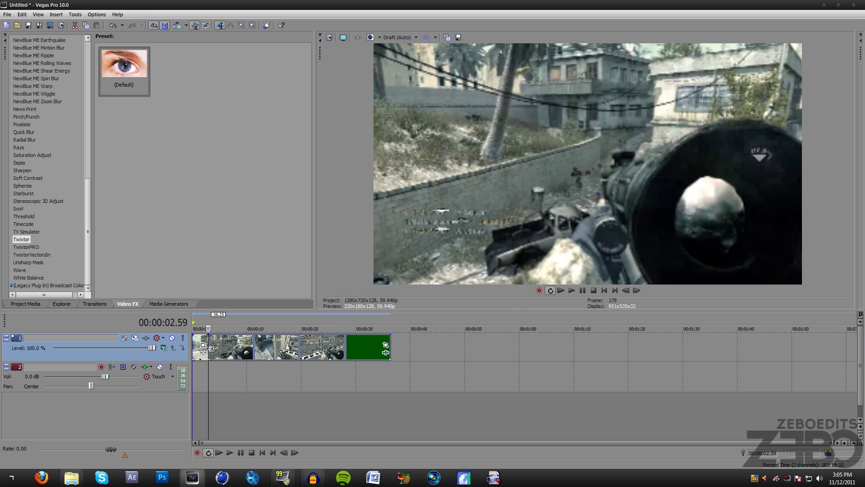
key("space")
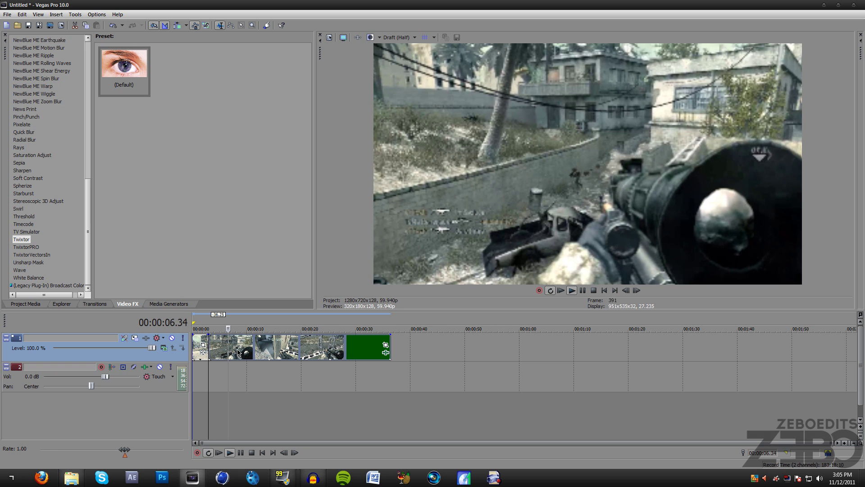
key("Return")
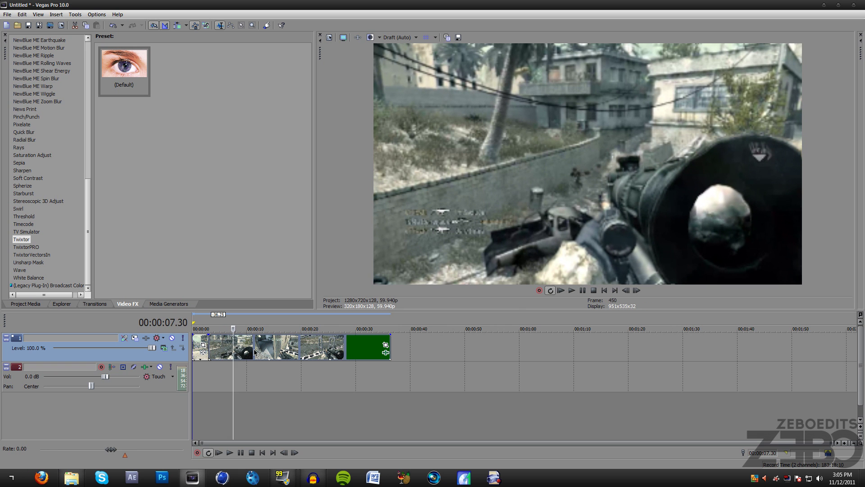
- Split the clip at 7.30 and give the end piece a Twixtor Speed % of 100
key("s")
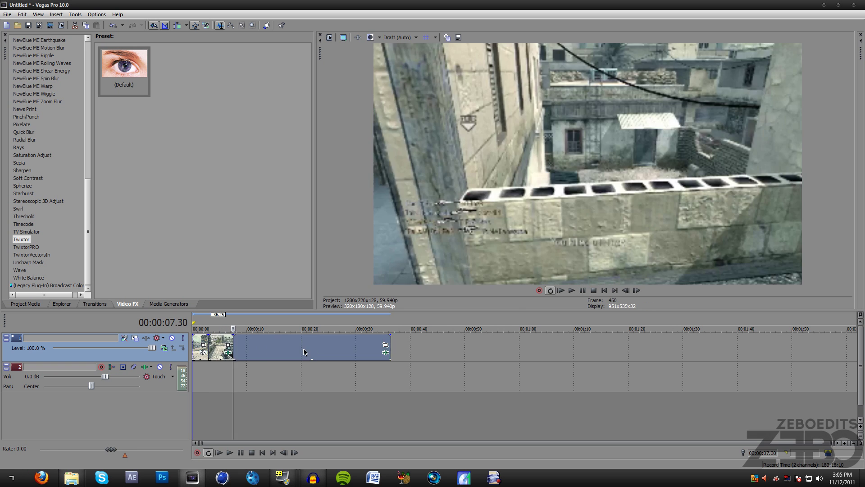
left_click(386, 353)
type("100")
key("Return")
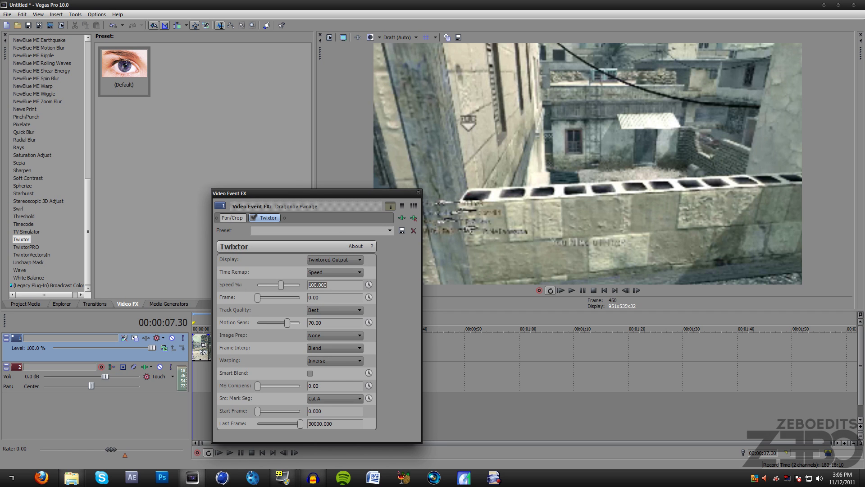
left_click(419, 192)
- Play back from 2.59, skipping ahead to about 6 seconds
left_click(207, 318)
key("space")
left_click(225, 321)
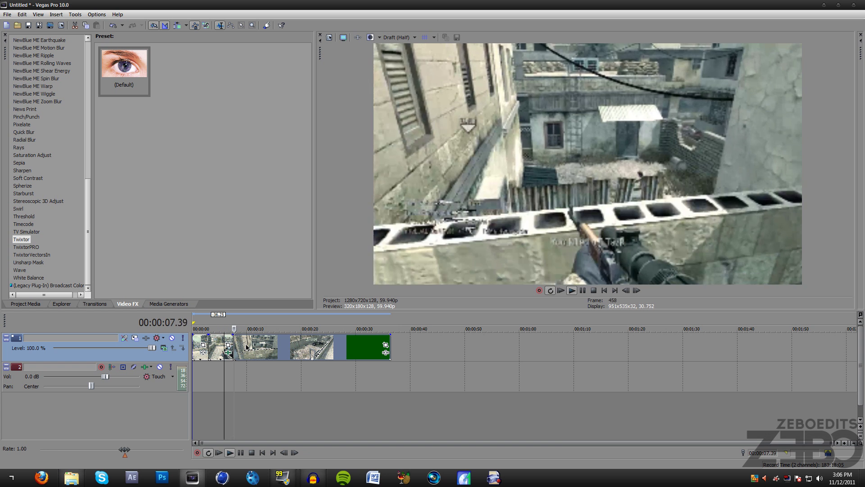
- Move the later clips right to about 1:00 and play from around 34 seconds
key("Return")
left_click_drag(247, 347, 281, 353)
left_click(342, 352)
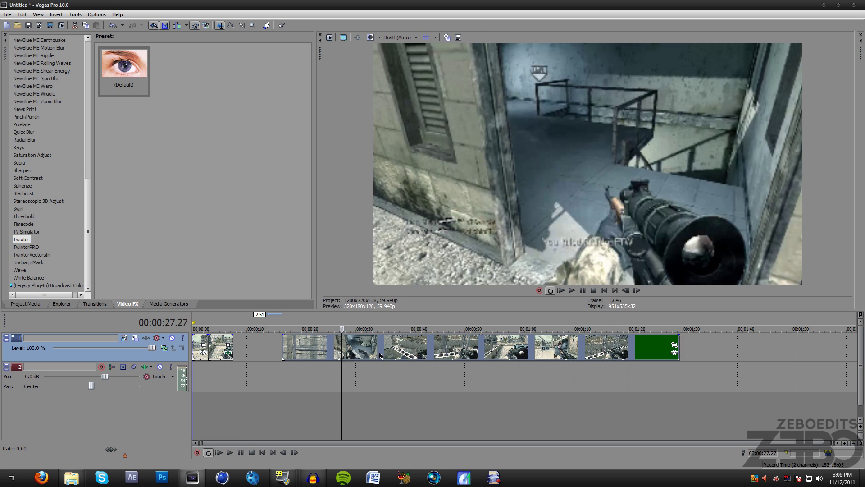
left_click(380, 353)
key("space")
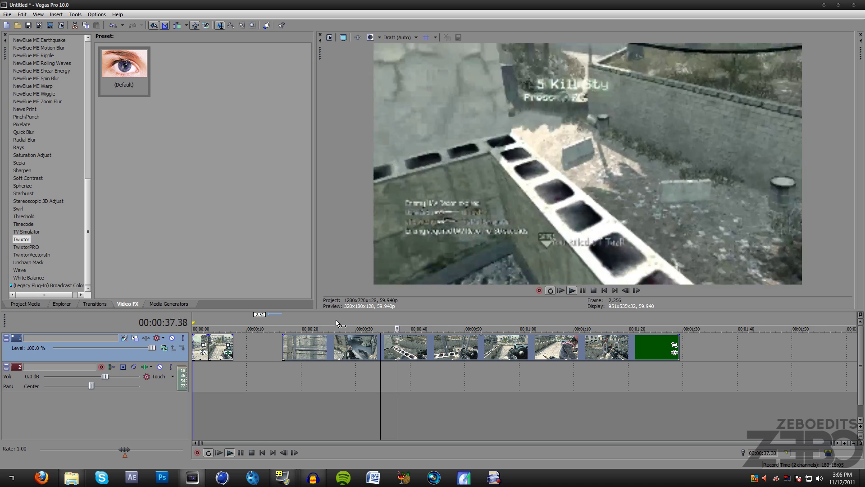
- Scrub back to about 19.3 seconds and frame-step to locate the cut
left_click(336, 320)
left_click(329, 319)
left_click(305, 318)
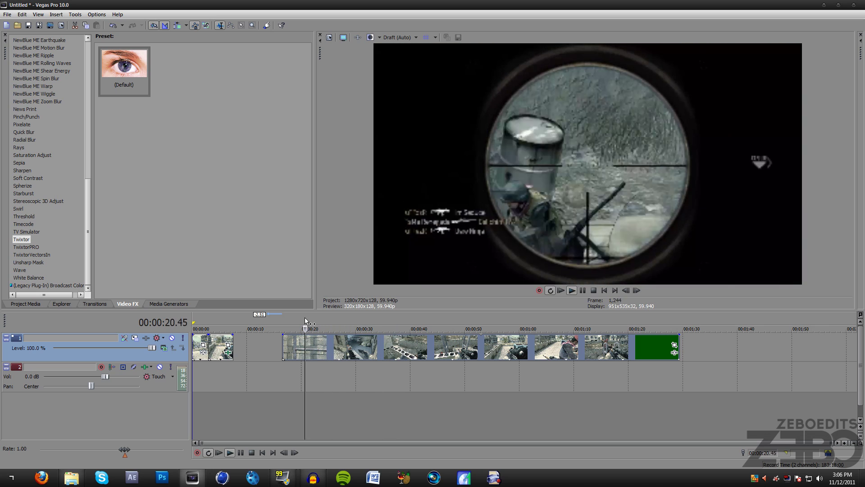
left_click(296, 318)
key("Return")
key("Left")
key("Left")
key("Left")
key("Left")
key("Left")
key("Left")
key("Left")
key("Left")
key("Left")
key("Left")
key("Left")
key("Left")
key("Left")
key("Left")
key("Left")
key("Left")
key("Left")
key("Left")
key("Left")
key("Left")
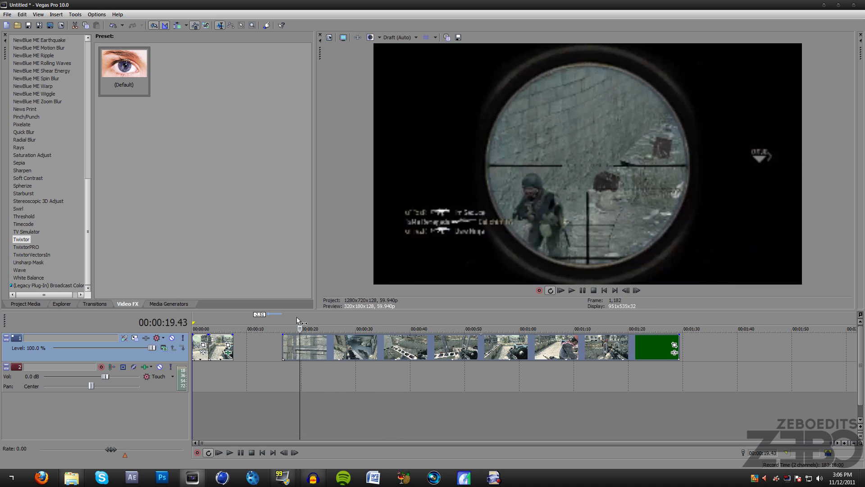
key("Right")
key("Right")
key("Right")
key("Right")
key("Right")
key("Right")
key("Right")
key("Right")
key("Left")
key("Right")
- Drag the later clips left against the first clip and play across the join from 05.52
left_click_drag(293, 344, 234, 344)
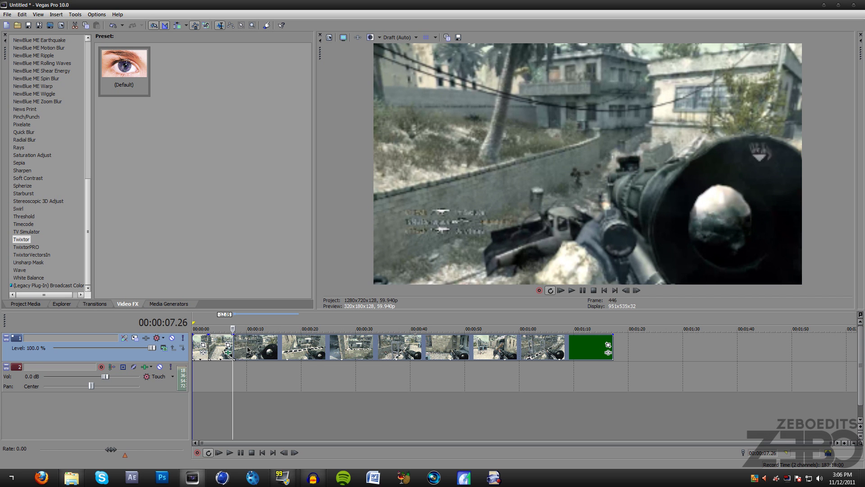
scroll(279, 366, "up", 3)
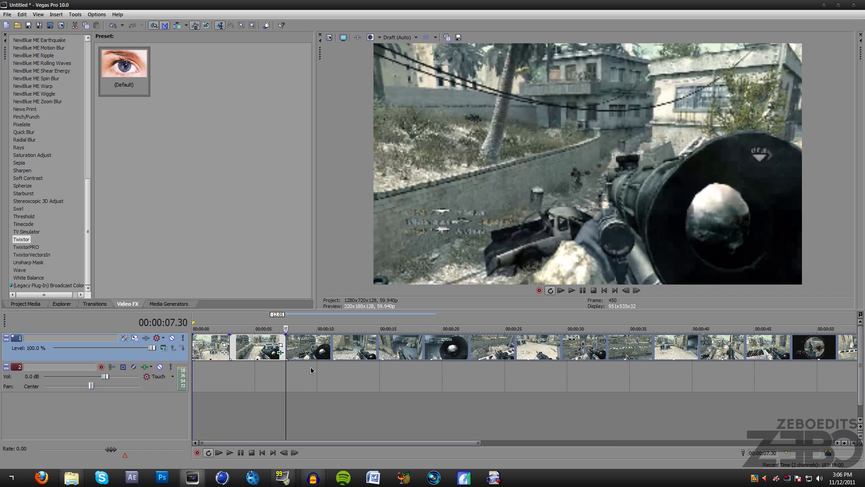
scroll(309, 368, "up", 3)
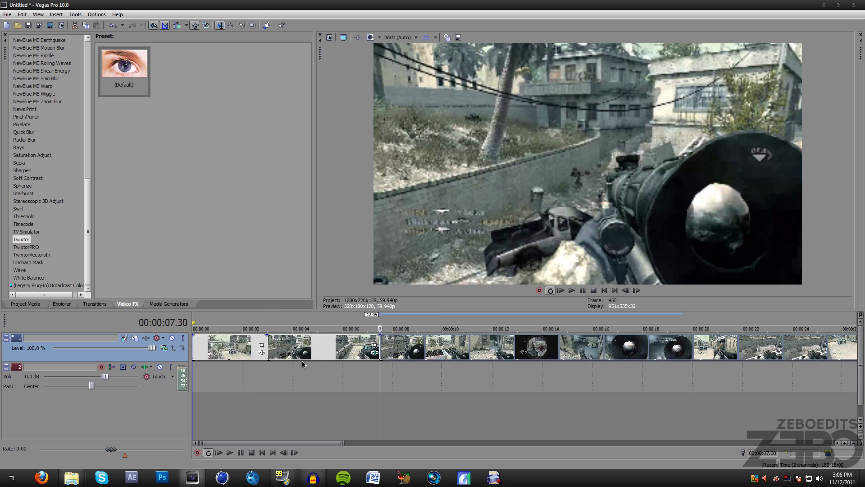
key("Right")
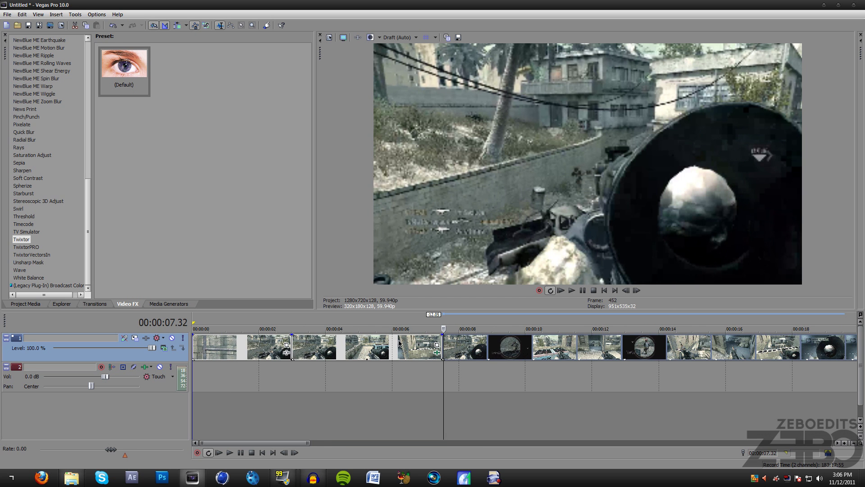
left_click(388, 319)
scroll(396, 351, "down", 4)
key("space")
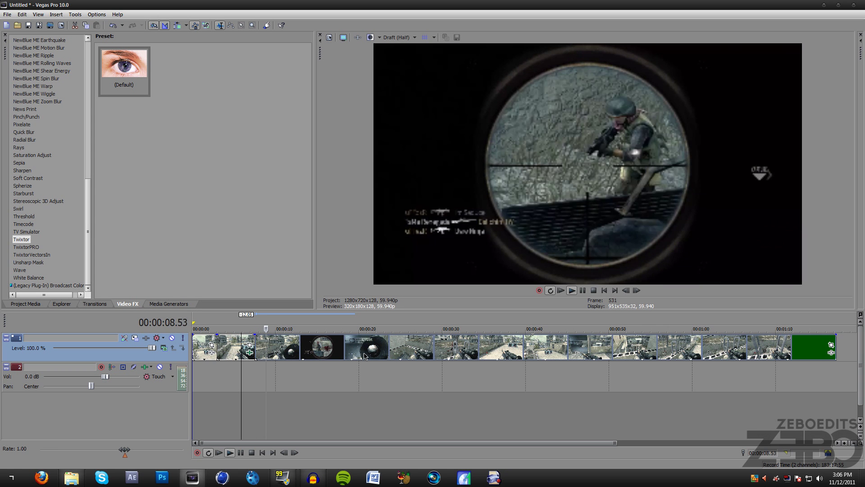
scroll(234, 347, "down", 2)
key("space")
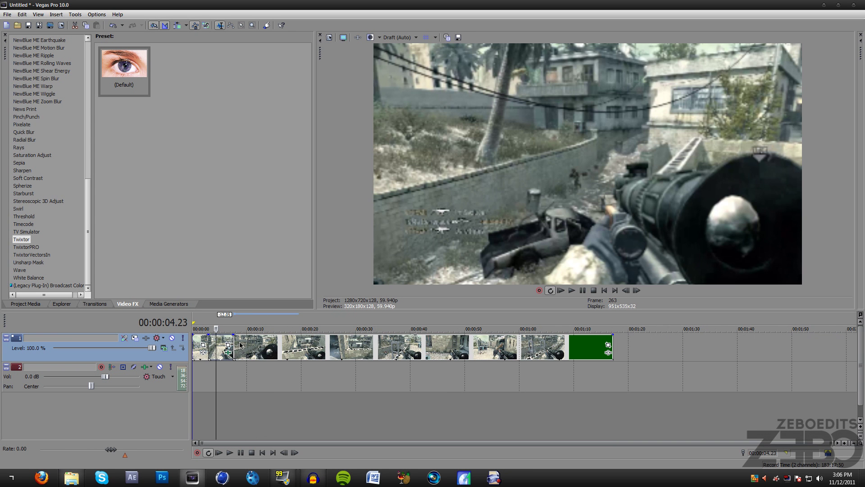
- Delete all three clips, view project media, then undo to restore the clips
left_click(240, 345)
key("Delete")
left_click(214, 345)
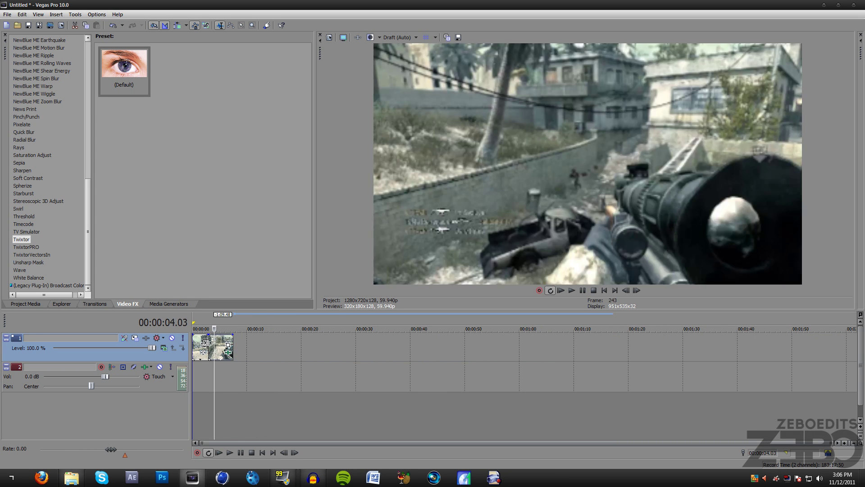
key("Delete")
left_click(196, 345)
key("Delete")
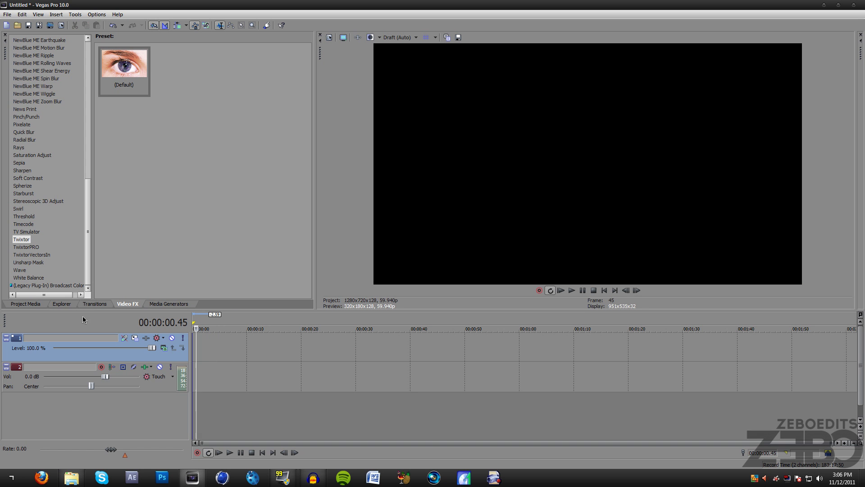
left_click(33, 306)
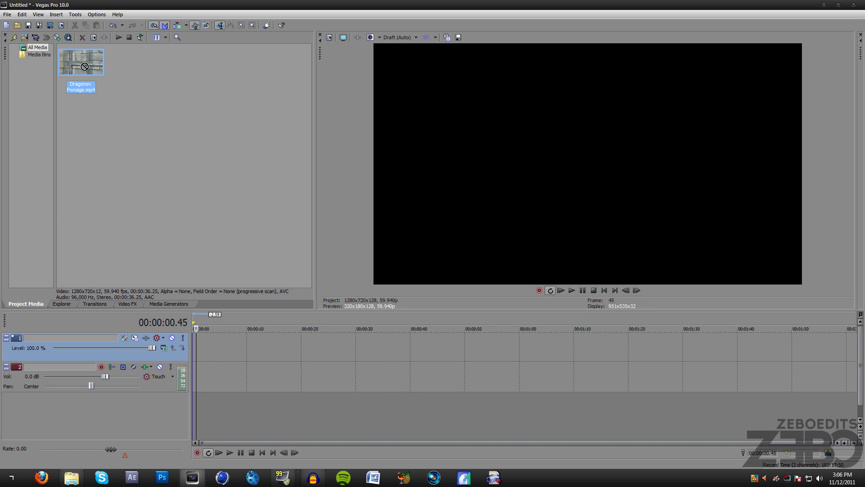
key("ctrl+y")
key("ctrl+y")
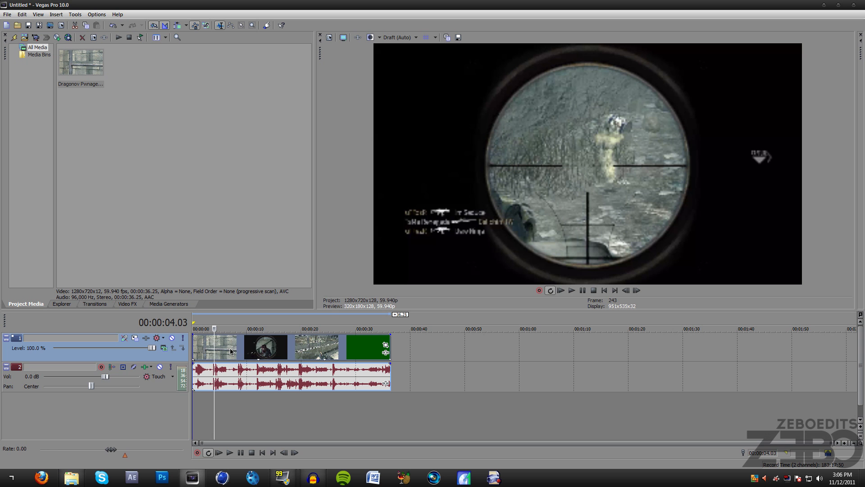
- Disable resampling on the clip and delete the audio event on track 2
right_click(229, 348)
mouse_move(288, 327)
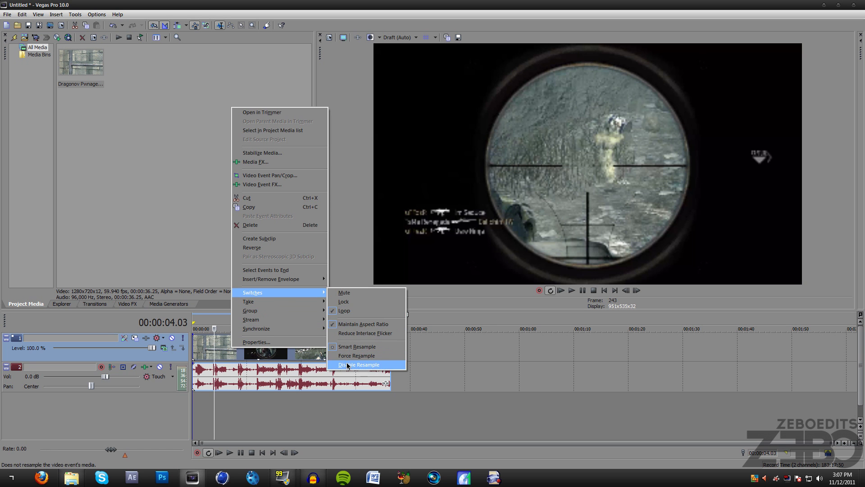
left_click(349, 363)
left_click(298, 380)
key("Delete")
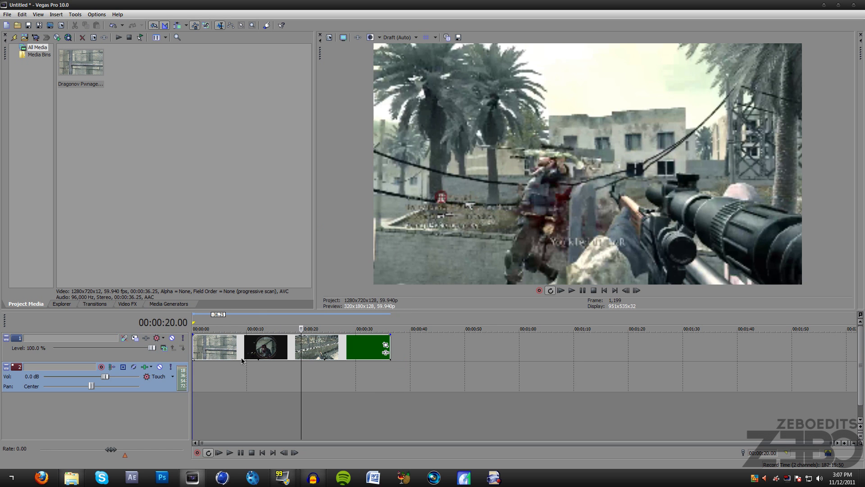
- Place the playhead at 00:00:02.54 and set preview quality to Preview (Auto)
left_click(207, 353)
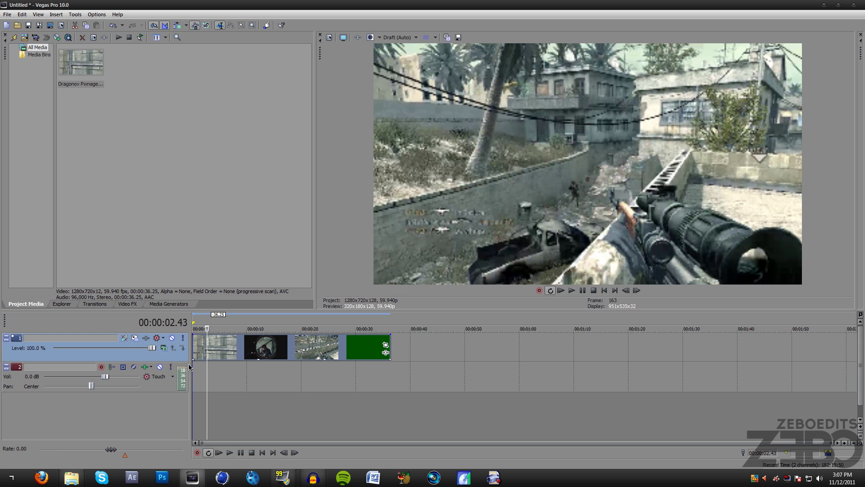
key("Right")
key("Right")
key("Right")
key("Right")
key("Left")
key("Left")
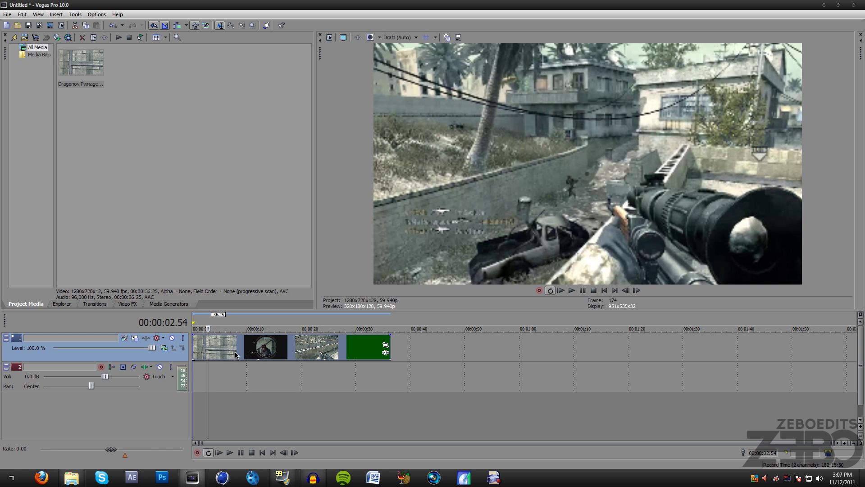
left_click(398, 38)
mouse_move(406, 57)
left_click(446, 57)
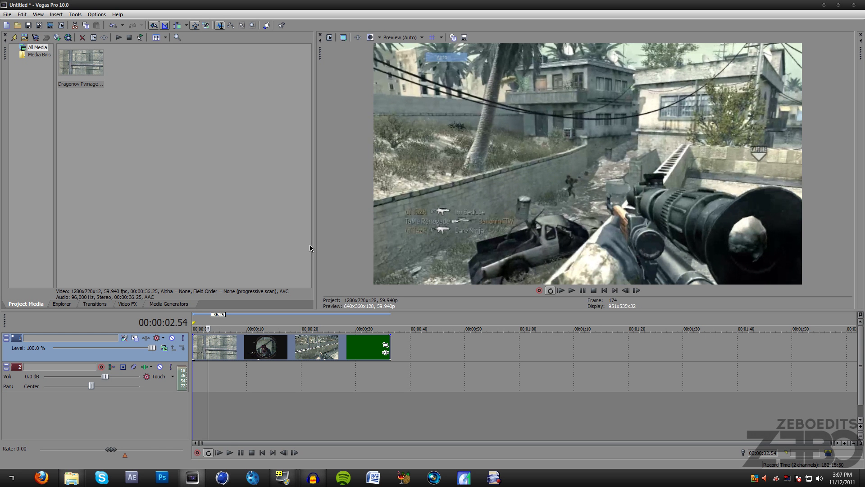
- Insert a Velocity envelope on the gameplay video event via Insert/Remove Envelope
right_click(239, 347)
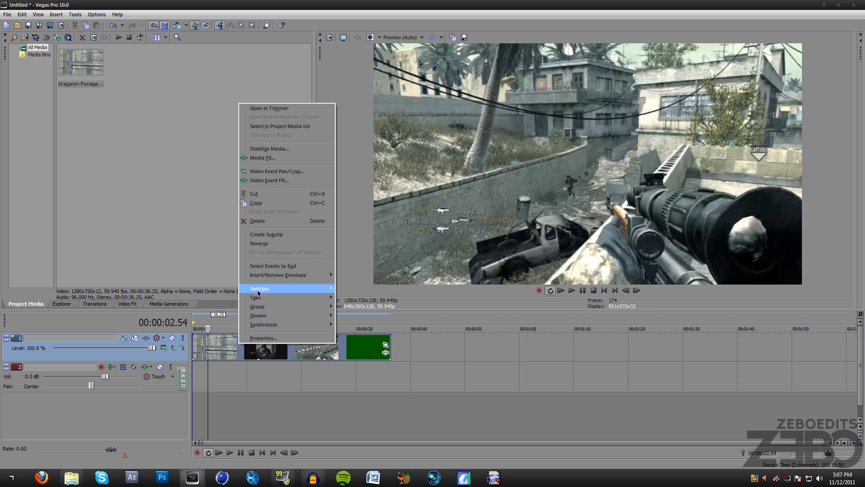
mouse_move(259, 290)
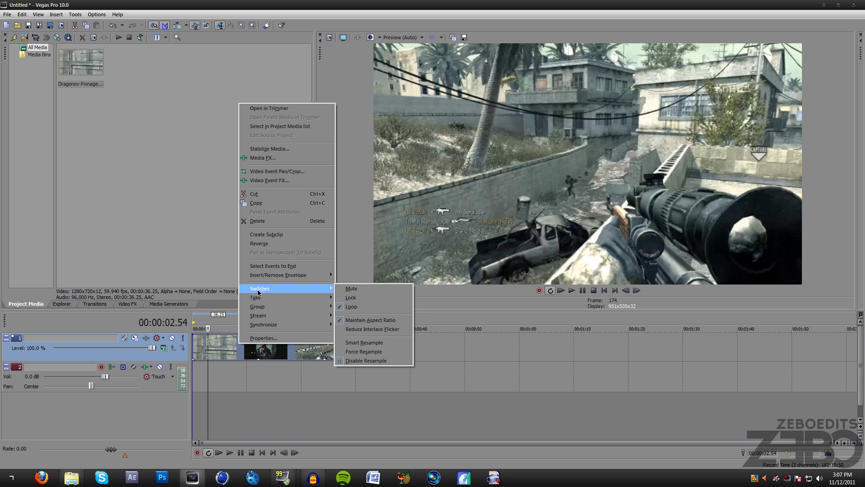
right_click(224, 349)
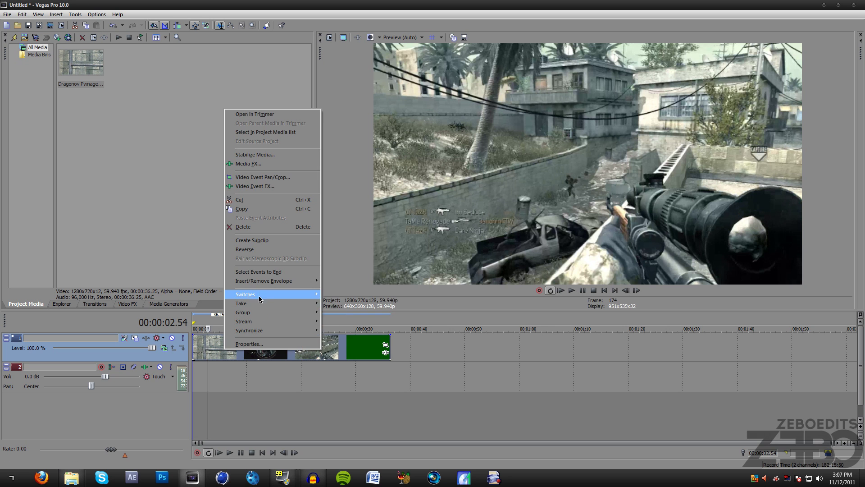
mouse_move(269, 294)
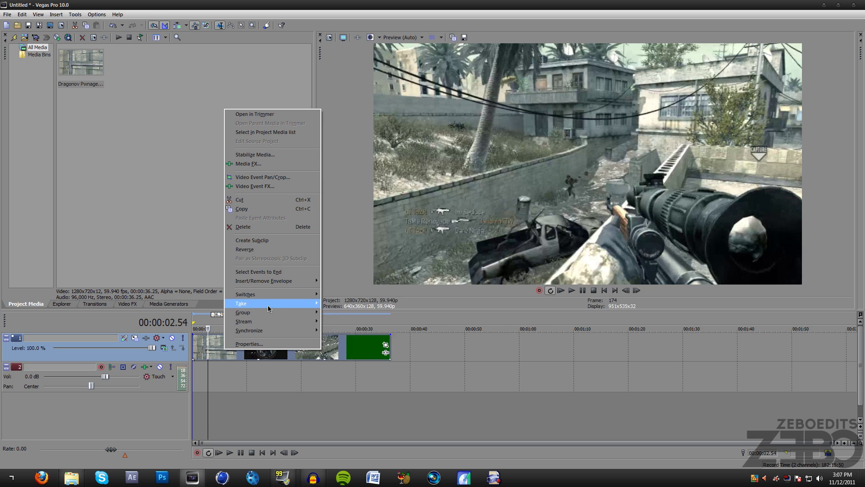
mouse_move(268, 321)
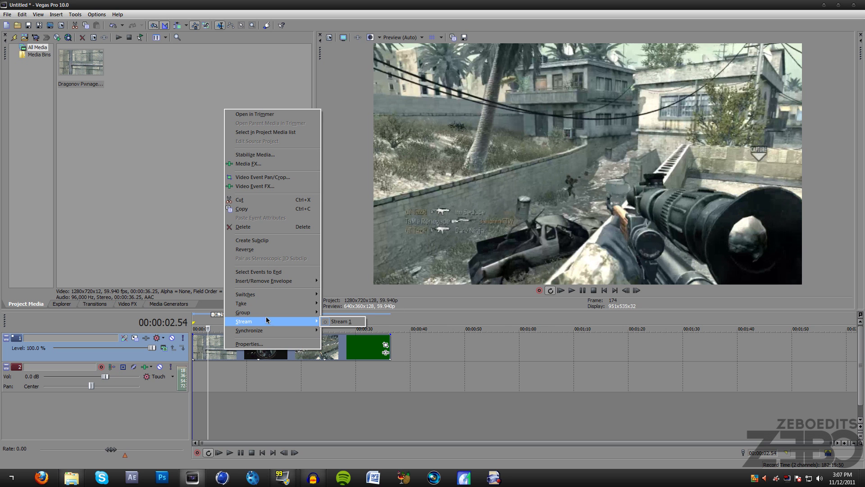
mouse_move(260, 279)
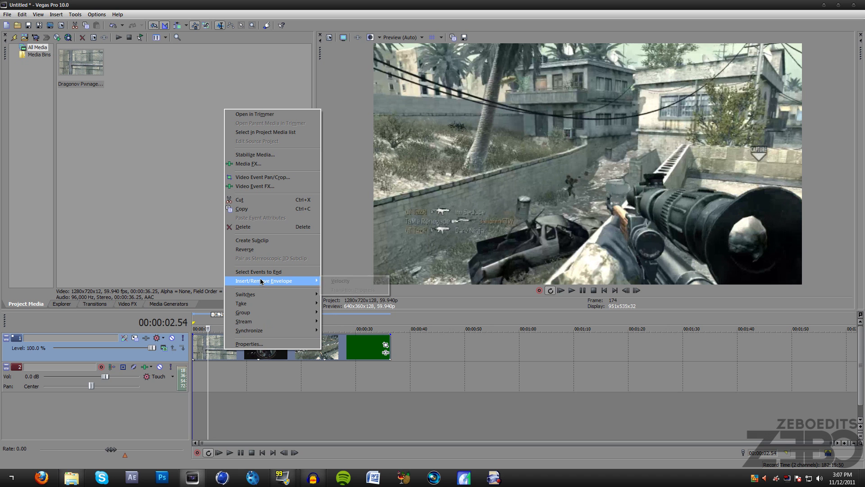
left_click(347, 282)
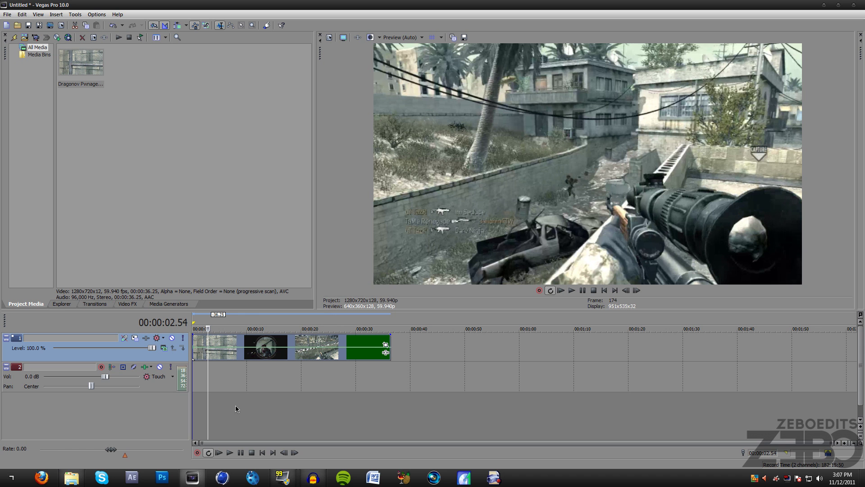
- Play through the clip to about 6 seconds and add a velocity envelope from the event's context menu
scroll(233, 401, "up", 5)
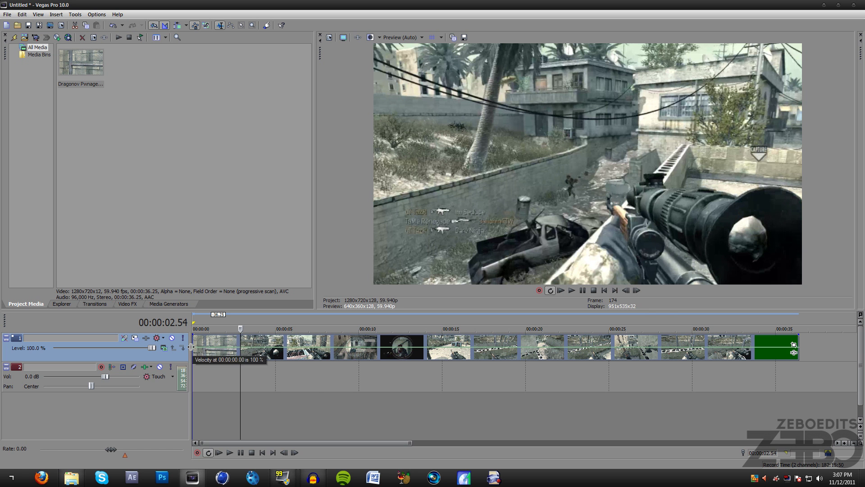
key("space")
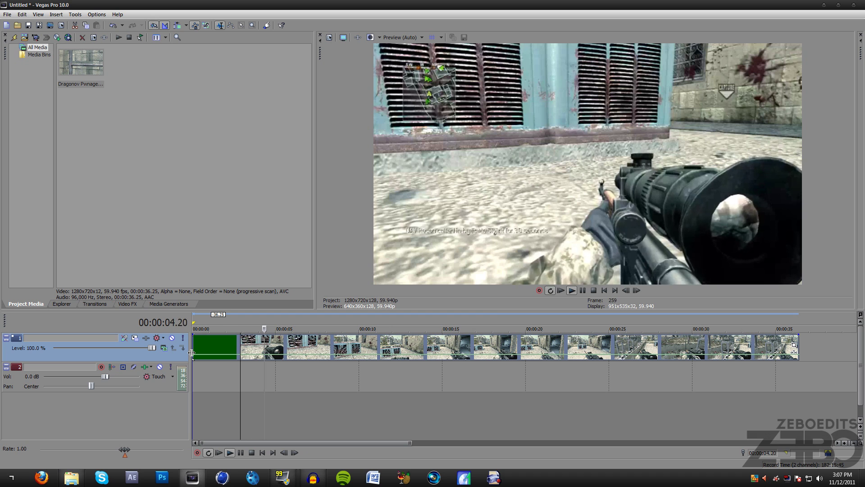
key("Return")
key("space")
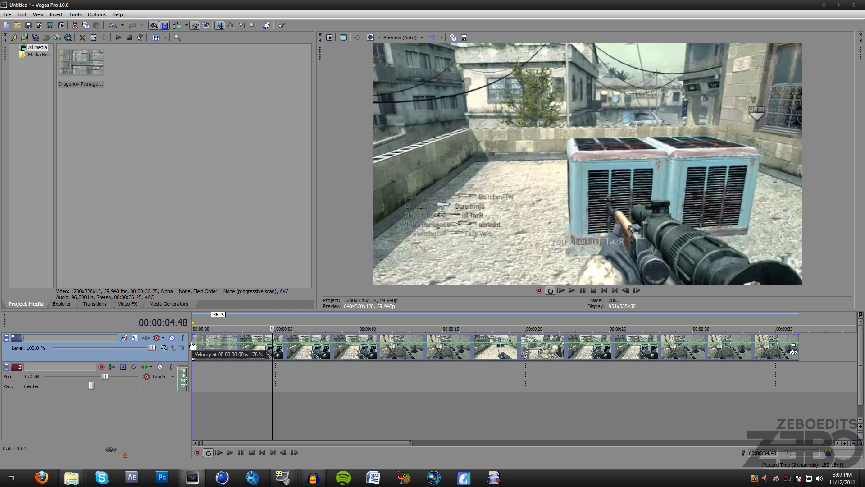
key("Return")
right_click(194, 343)
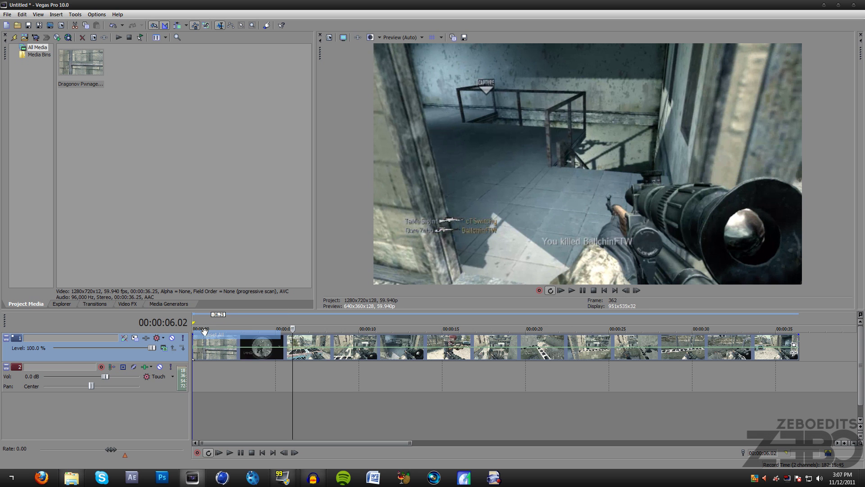
left_click(206, 335)
- Scrub and play between 1.5 and 3 seconds to find the scope shot
left_click(271, 321)
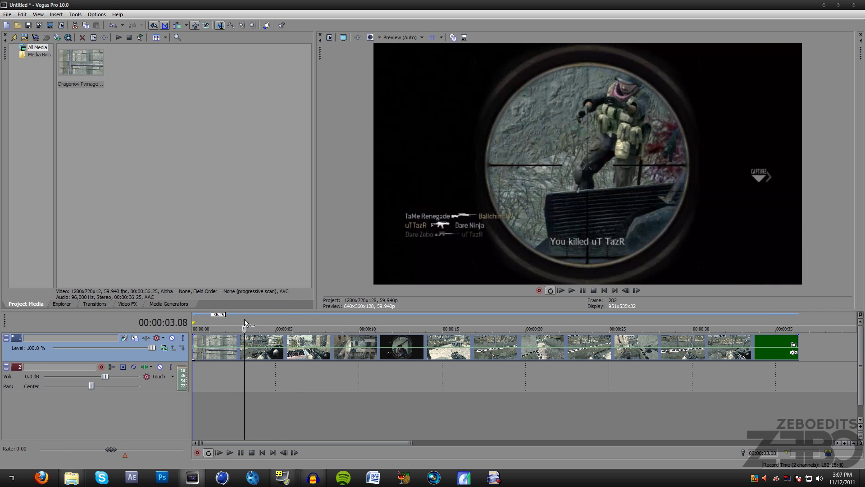
left_click(244, 319)
left_click(223, 318)
key("space")
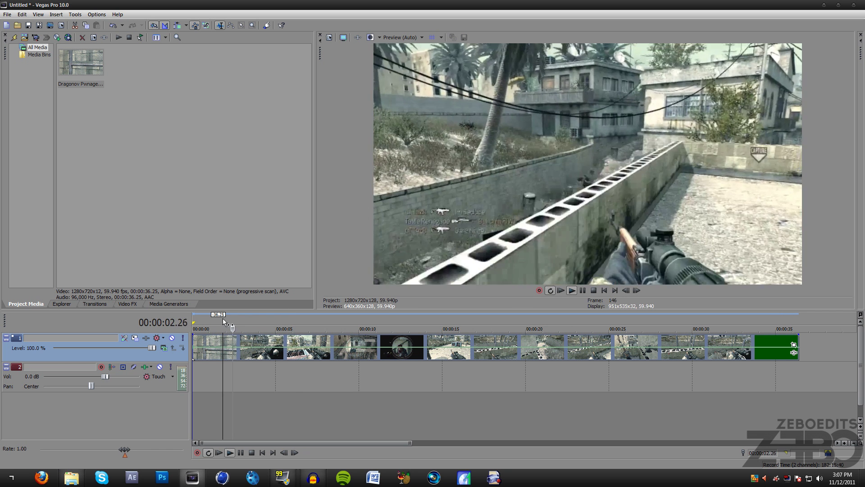
key("Return")
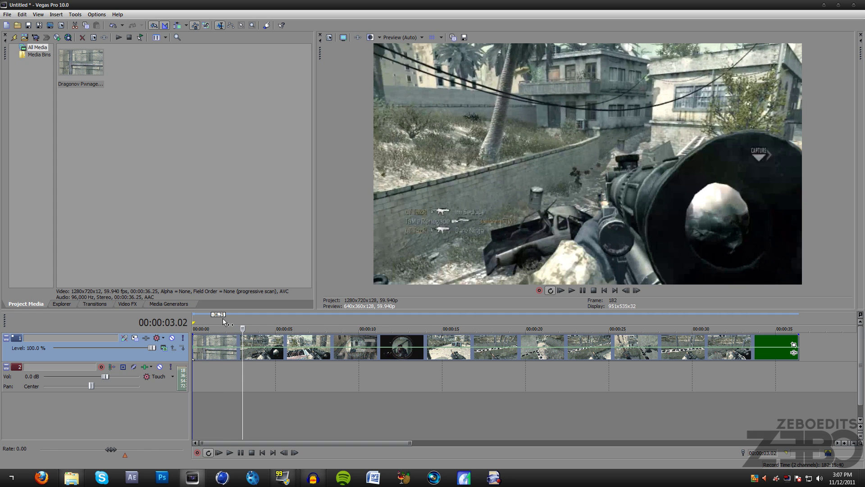
left_click(240, 351)
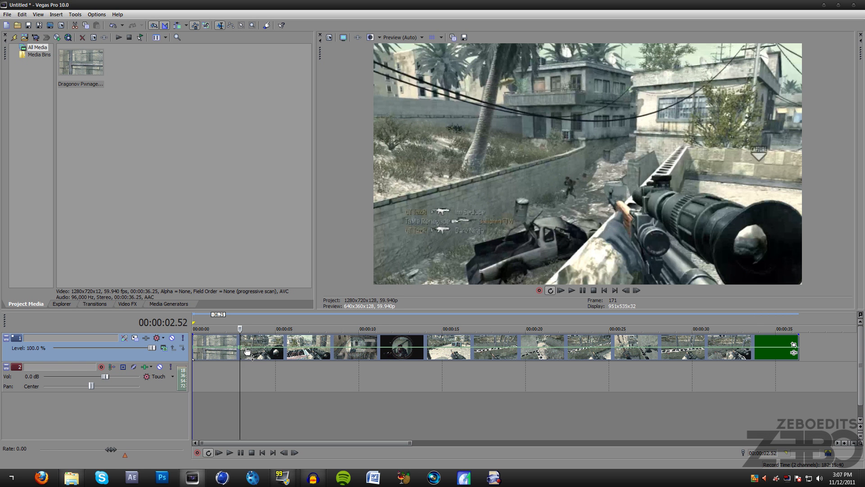
key("space")
key("Return")
key("Left")
key("Left")
key("Left")
- Drag the velocity envelope at about 3 seconds down to 17% speed
scroll(247, 351, "up", 2)
left_click(343, 350)
left_click_drag(345, 350, 348, 354)
- Play the speed ramp from about 2.3 seconds to check the slowed scope shot
scroll(346, 380, "down", 3)
key("space")
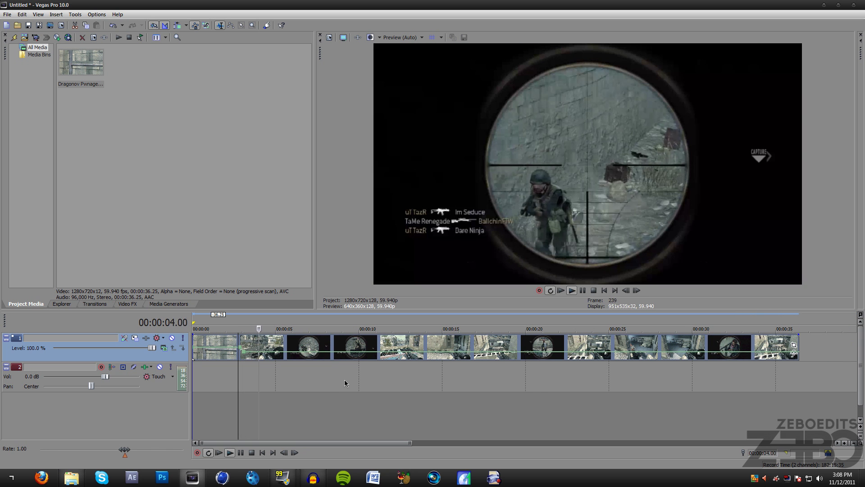
key("space")
scroll(303, 366, "up", 3)
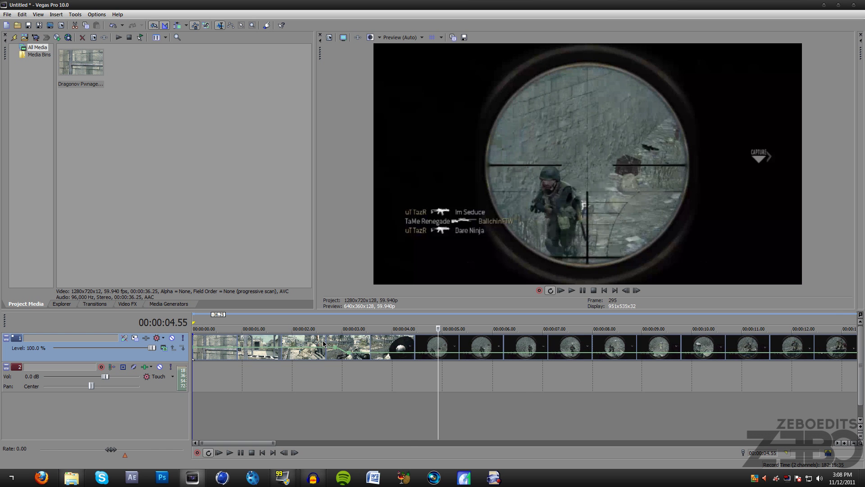
left_click(324, 345)
scroll(323, 345, "down", 2)
scroll(337, 371, "down", 2)
key("space")
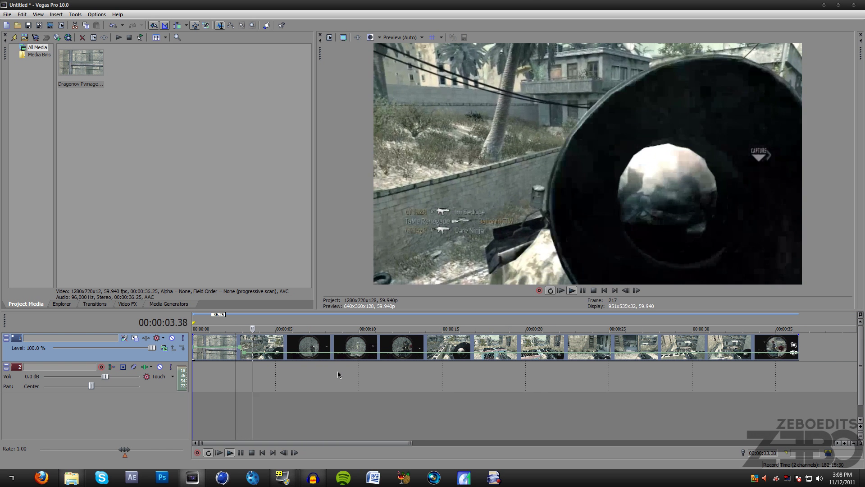
key("space")
left_click(234, 314)
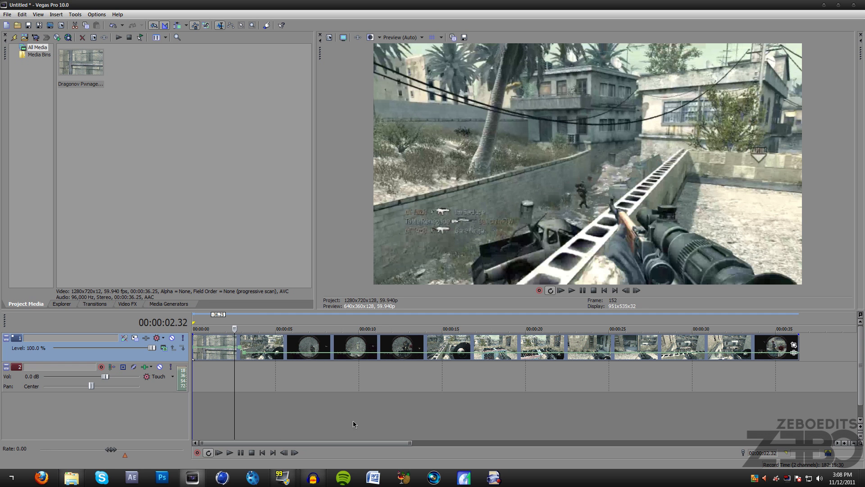
key("space")
key("space")
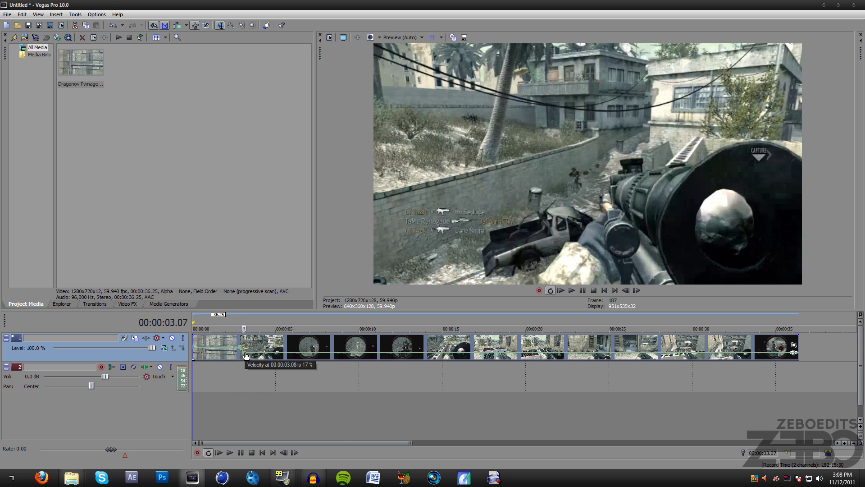
key("space")
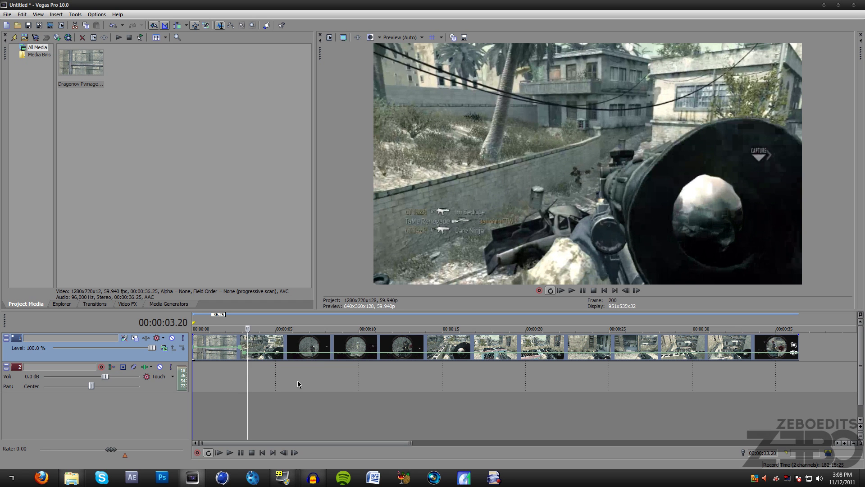
- Set the envelope point just after 3.4 seconds to 79% speed and replay the slowdown
scroll(297, 382, "up", 5)
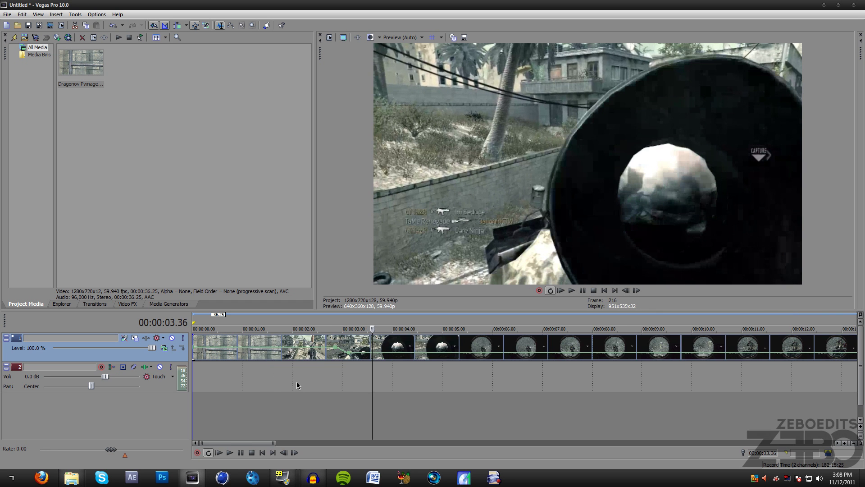
left_click(364, 356)
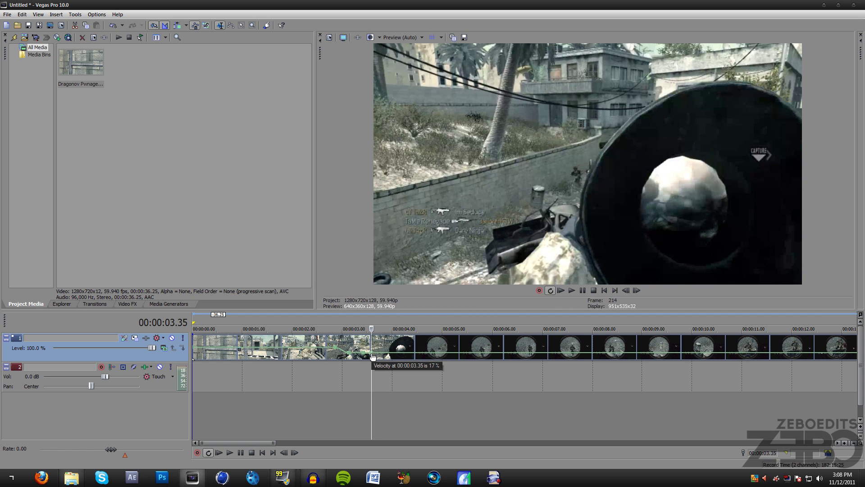
left_click_drag(372, 356, 375, 351)
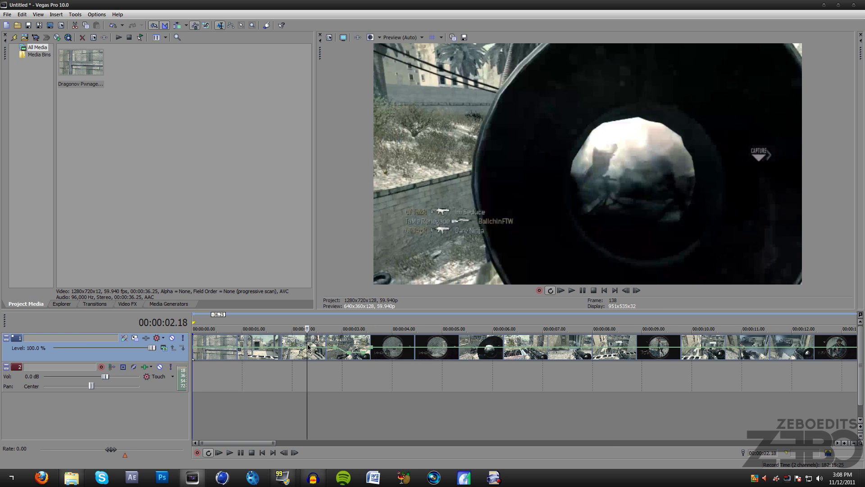
left_click(310, 376)
scroll(333, 370, "down", 5)
key("space")
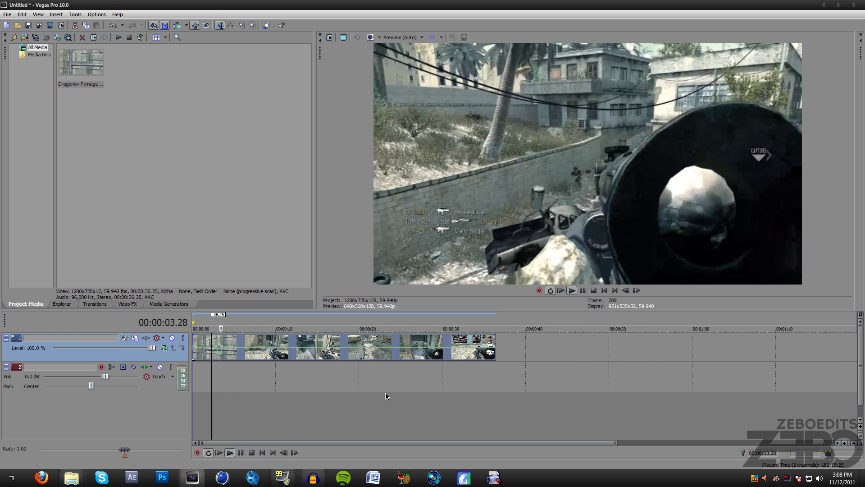
key("Return")
key("space")
key("Return")
- Lower the envelope point near 00:00:03.05 to 3% and replay the ramp
scroll(306, 369, "up", 10)
left_click_drag(401, 356, 399, 354)
left_click(375, 341)
key("space")
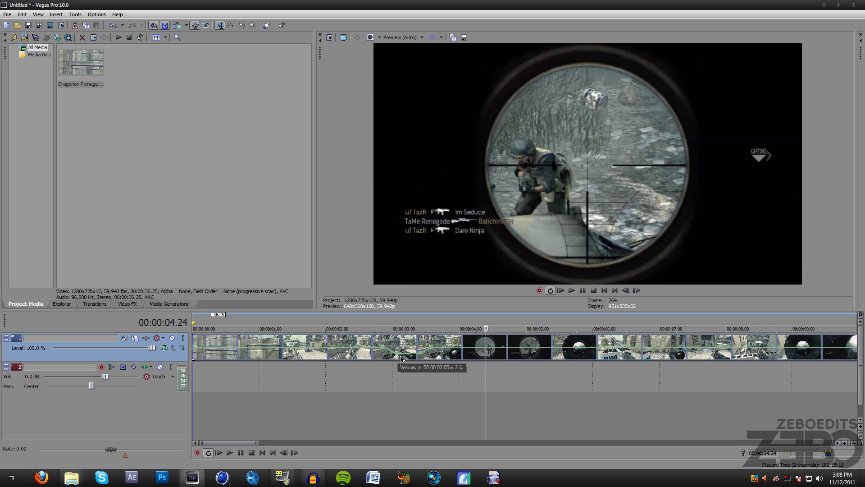
left_click(378, 341)
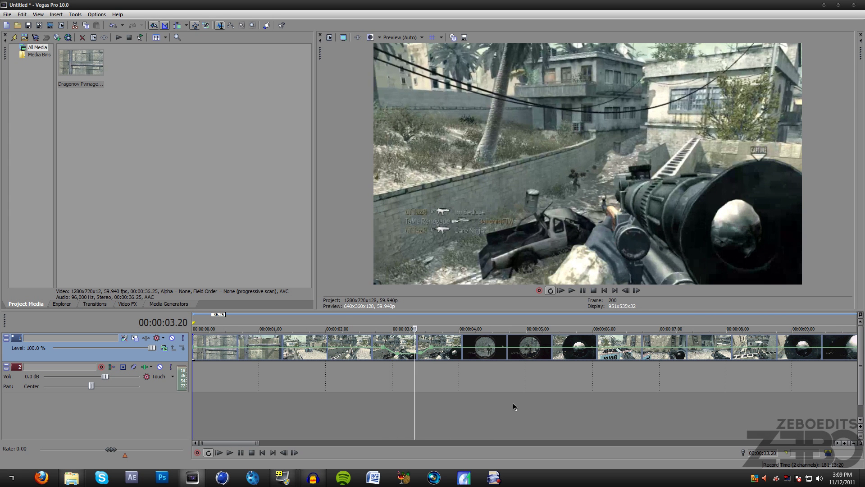
- Zoom out and place the playhead at 00:00:33.18, where the end piece should start
scroll(513, 404, "down", 3)
left_click(265, 321)
left_click(273, 321)
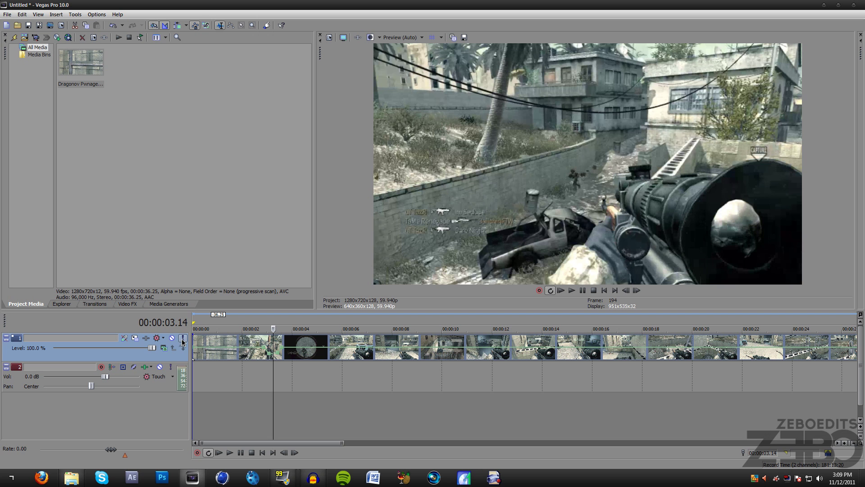
scroll(228, 342, "down", 5)
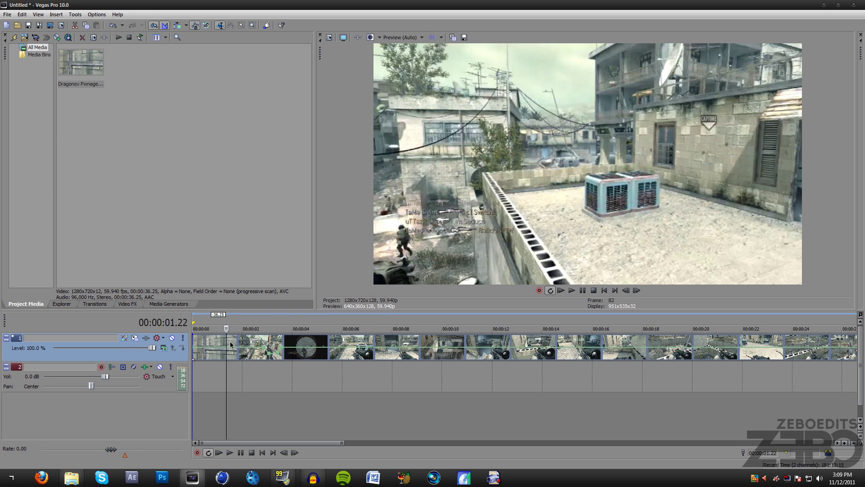
left_click(316, 341)
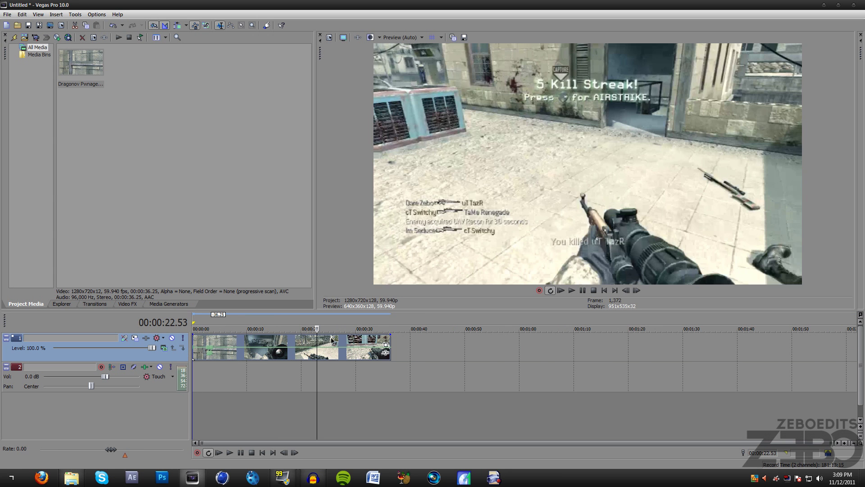
left_click(374, 341)
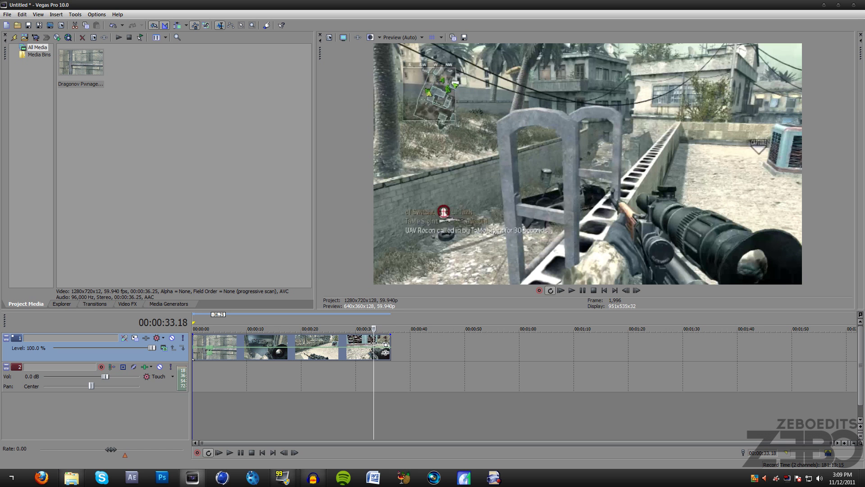
- Split the clip at 33.18 and move the end piece right, leaving a gap
key("s")
left_click_drag(382, 345, 392, 342)
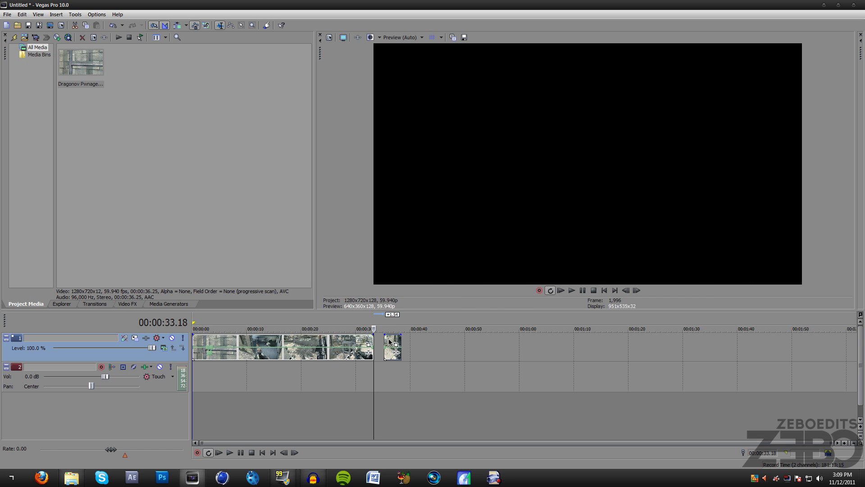
left_click(385, 340)
key("space")
key("Return")
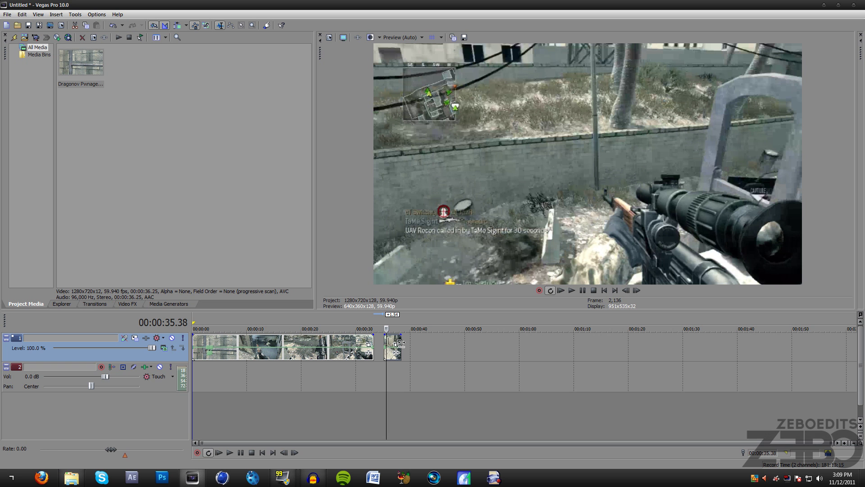
- Lengthen, then shorten, then slightly extend the end piece, previewing it each time
left_click_drag(399, 343, 447, 345)
key("space")
key("Return")
left_click_drag(450, 342, 388, 342)
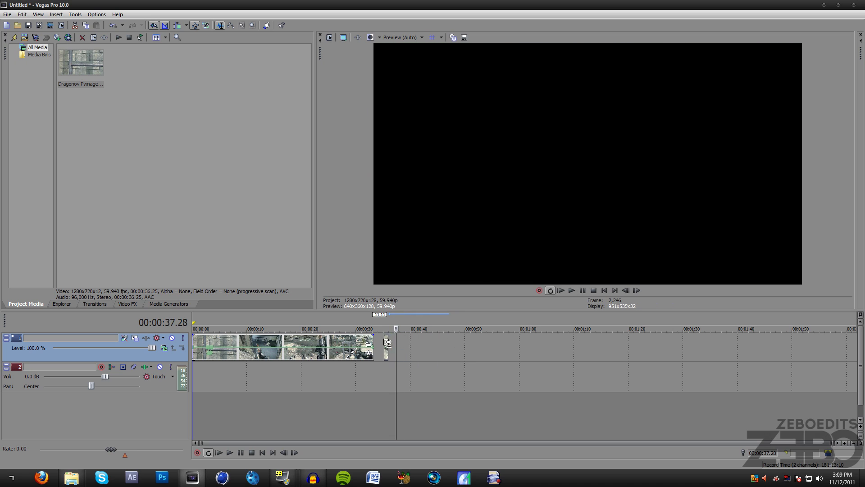
left_click(381, 345)
key("space")
key("Return")
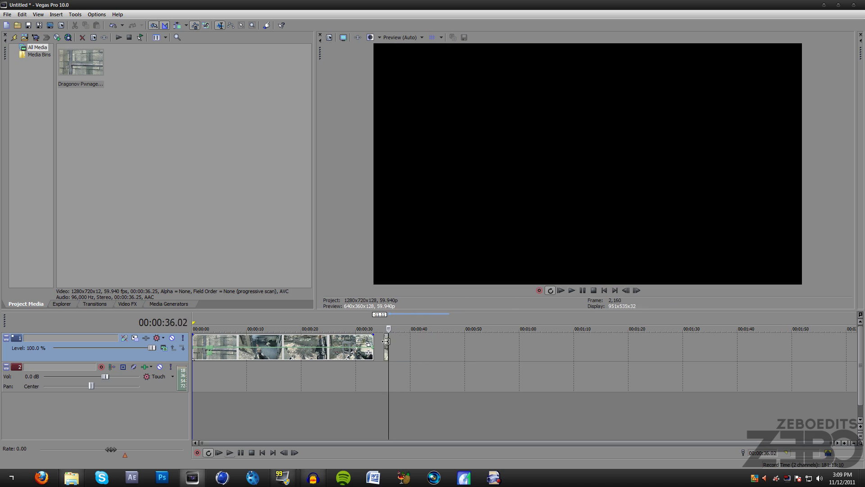
left_click_drag(387, 341, 410, 342)
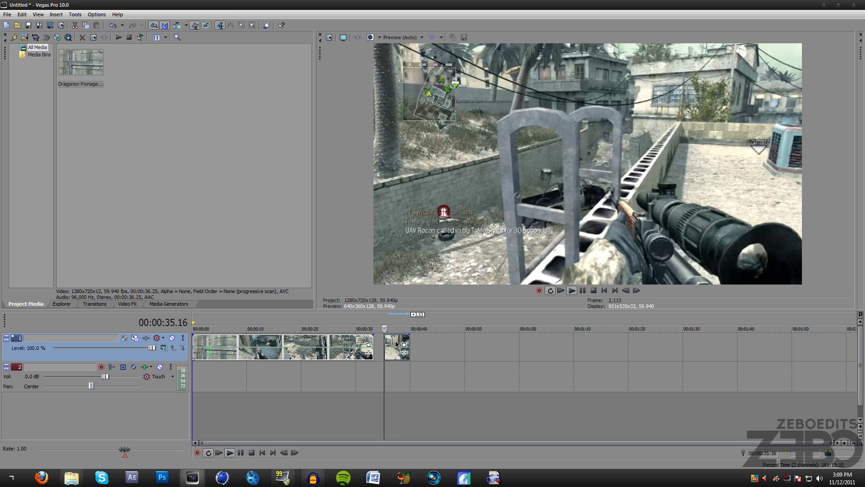
key("Return")
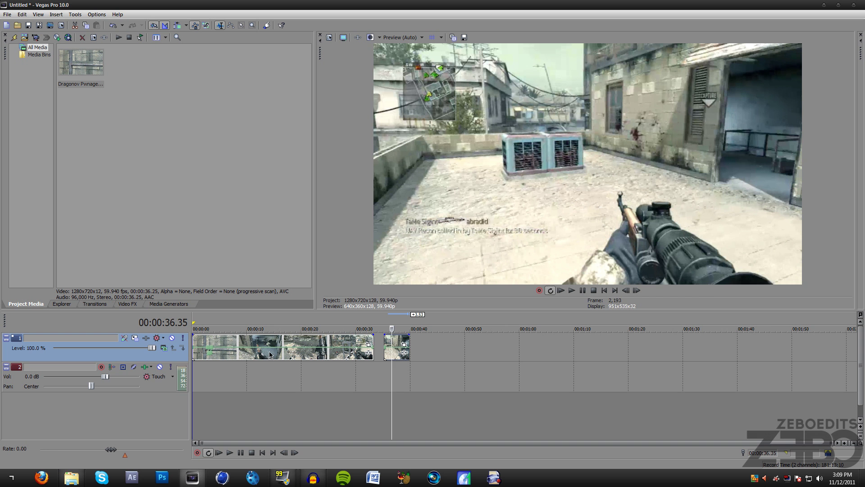
- Replay the slow-motion ramp section from just before the scope shot
left_click(206, 339)
key("space")
key("Return")
scroll(271, 378, "up", 8)
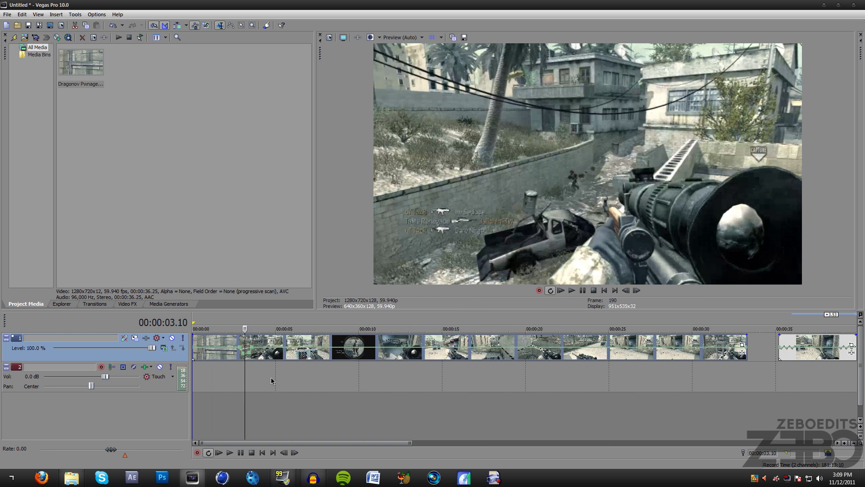
- Play through the slow-motion scope shot from just before the ramp
key("Right")
key("Right")
key("Right")
key("Right")
key("Right")
key("Right")
key("Right")
key("Right")
key("Right")
key("Right")
key("Right")
key("Right")
key("Right")
key("Right")
key("Right")
key("Right")
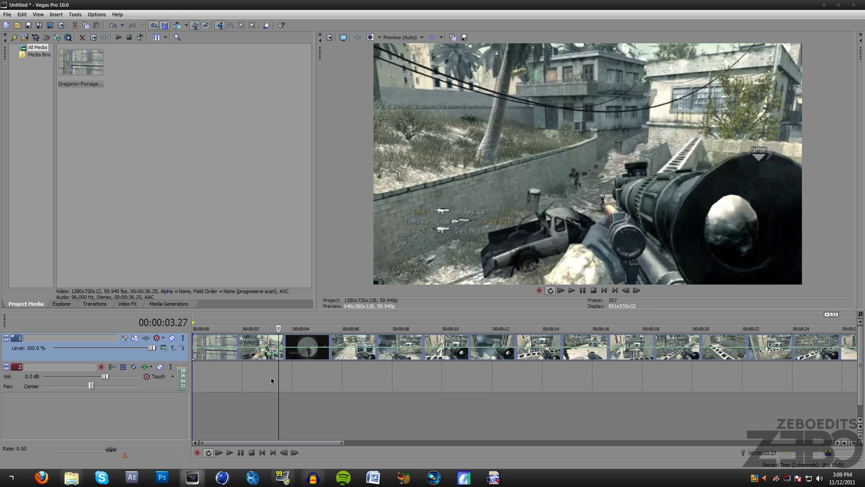
left_click(258, 352)
scroll(281, 372, "down", 3)
key("space")
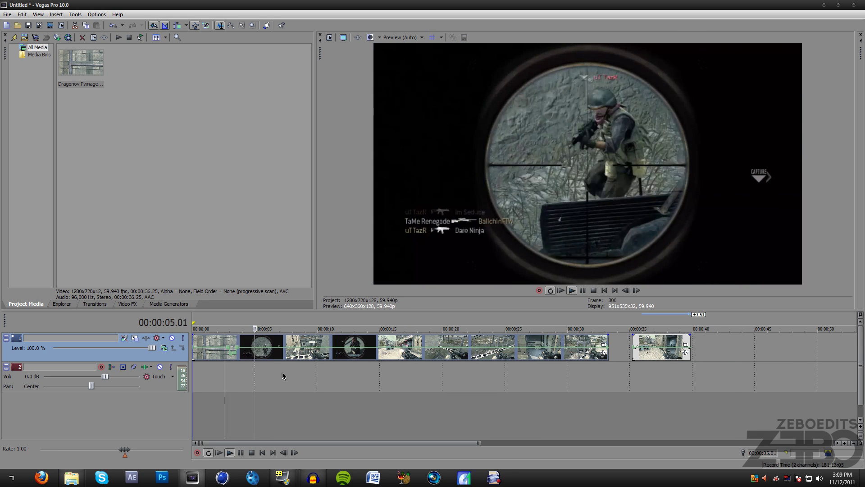
scroll(283, 373, "down", 2)
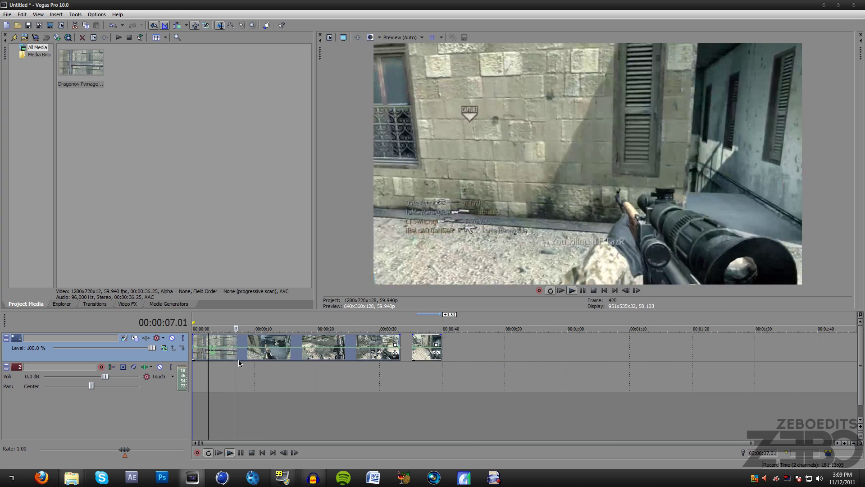
scroll(236, 356, "up", 4)
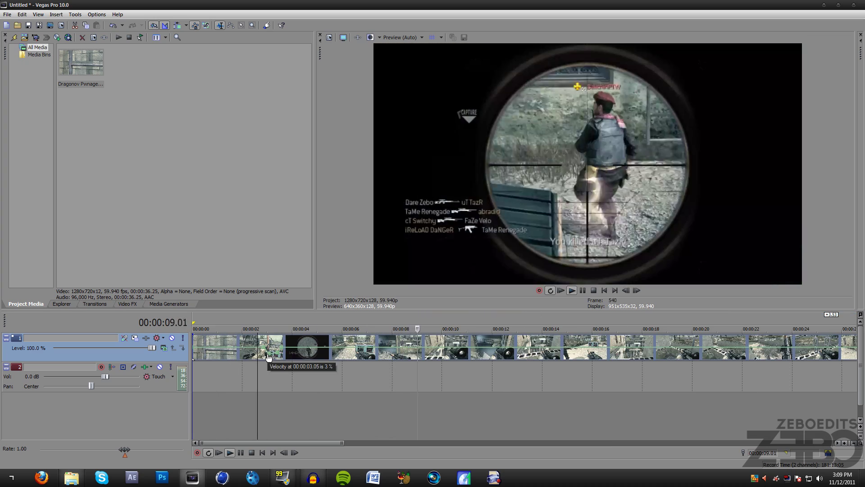
key("Return")
- Return the playhead near the start and enlarge the Video Preview window
scroll(298, 398, "down", 8)
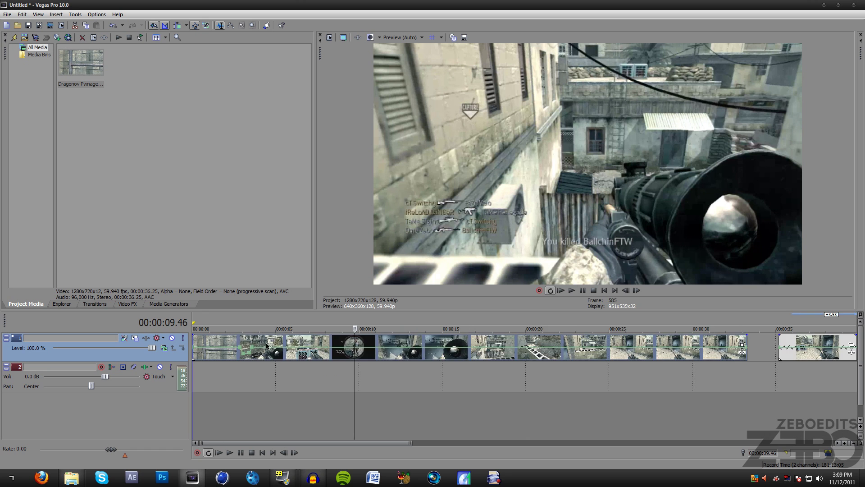
left_click(207, 317)
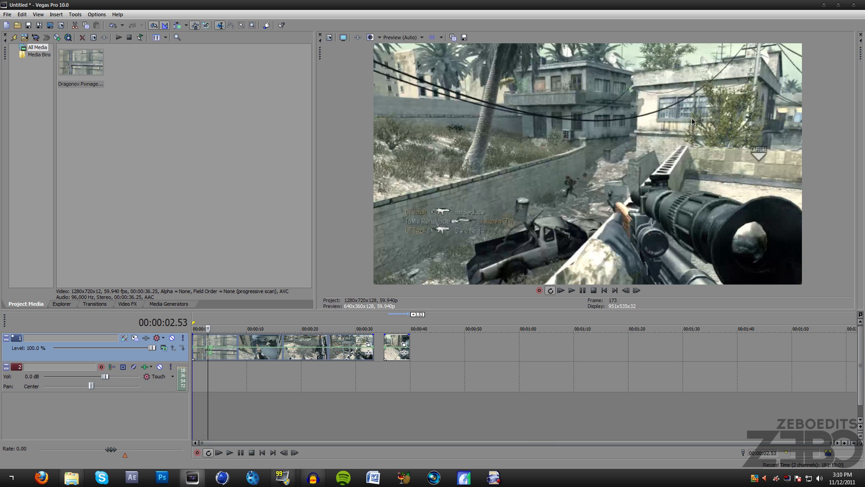
left_click_drag(436, 309, 411, 294)
- Loop the end piece, widen the loop over the whole project, and park the playhead at 10 seconds
left_click(387, 304)
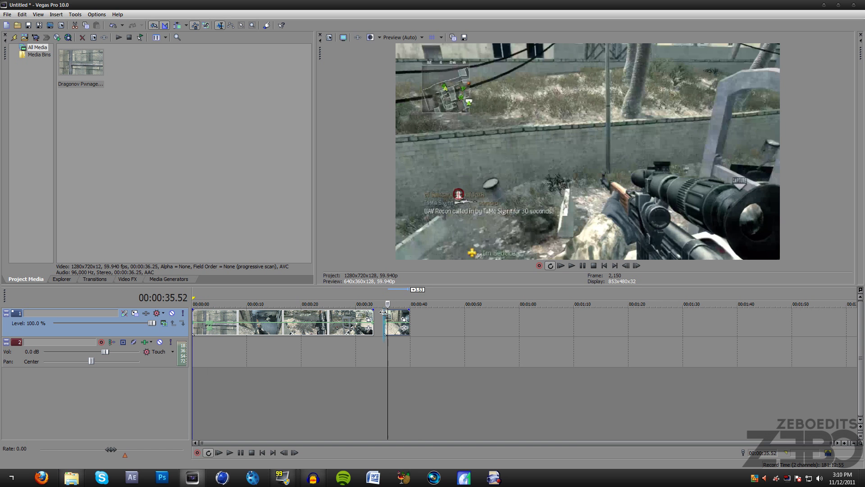
left_click(383, 312)
double_click(383, 312)
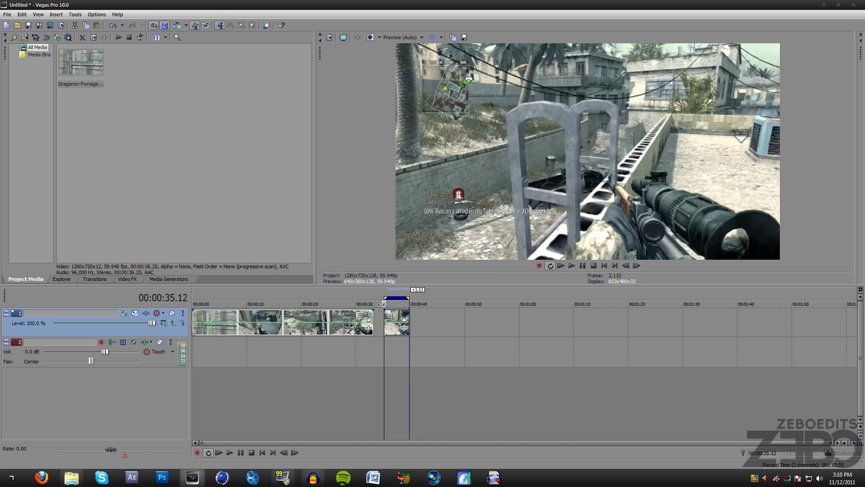
double_click(365, 295)
left_click(364, 293)
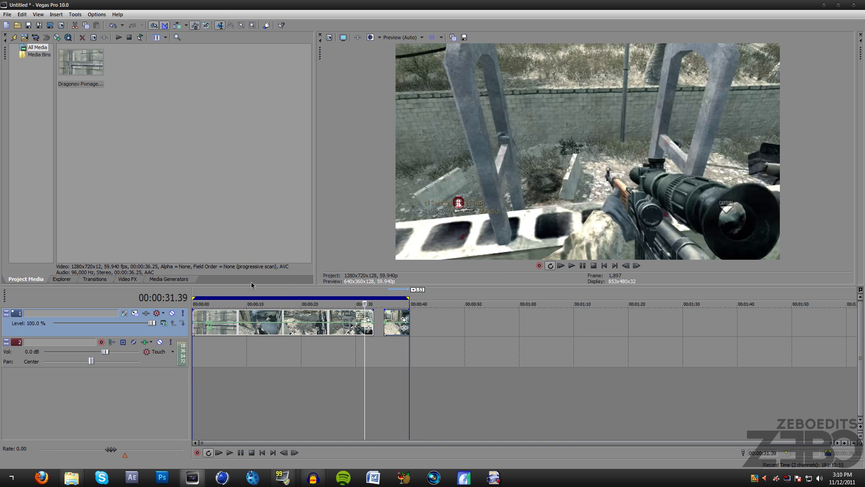
left_click(247, 294)
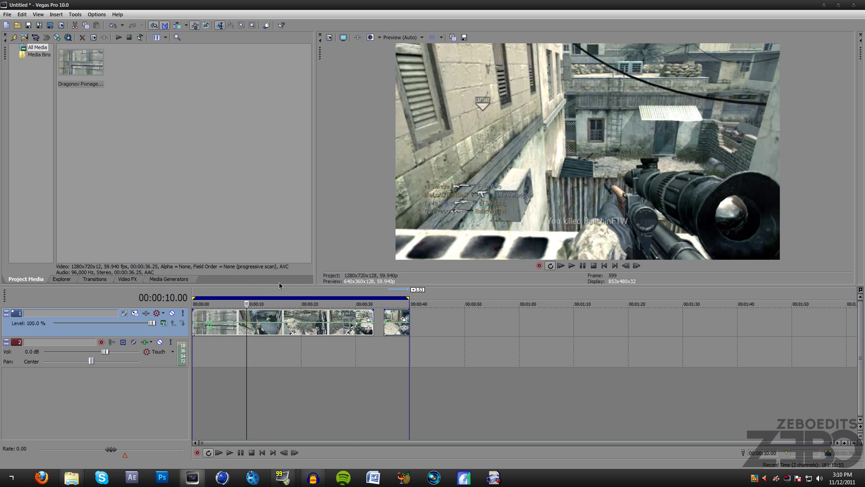